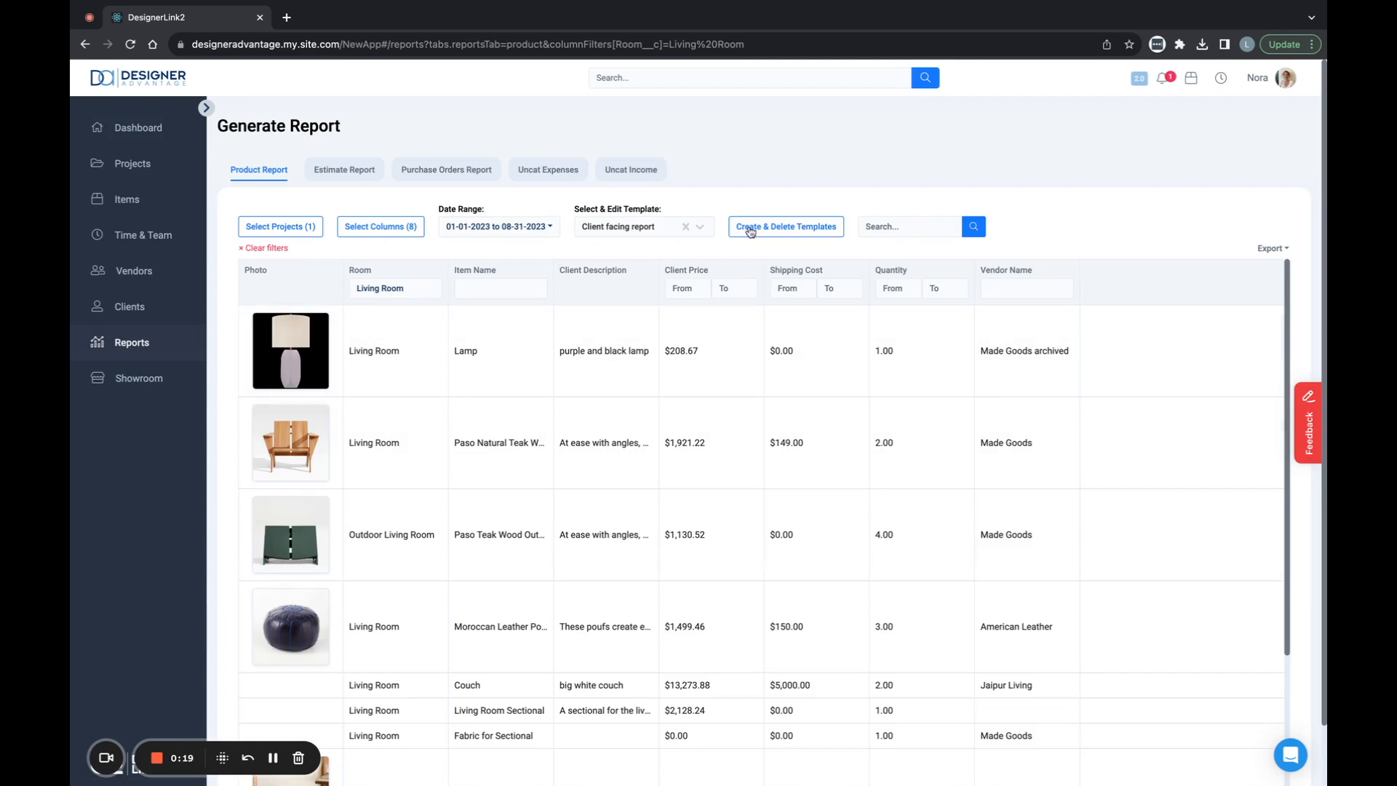
- Clear the Client facing report template and remove all selected columns from the product report
click(684, 227)
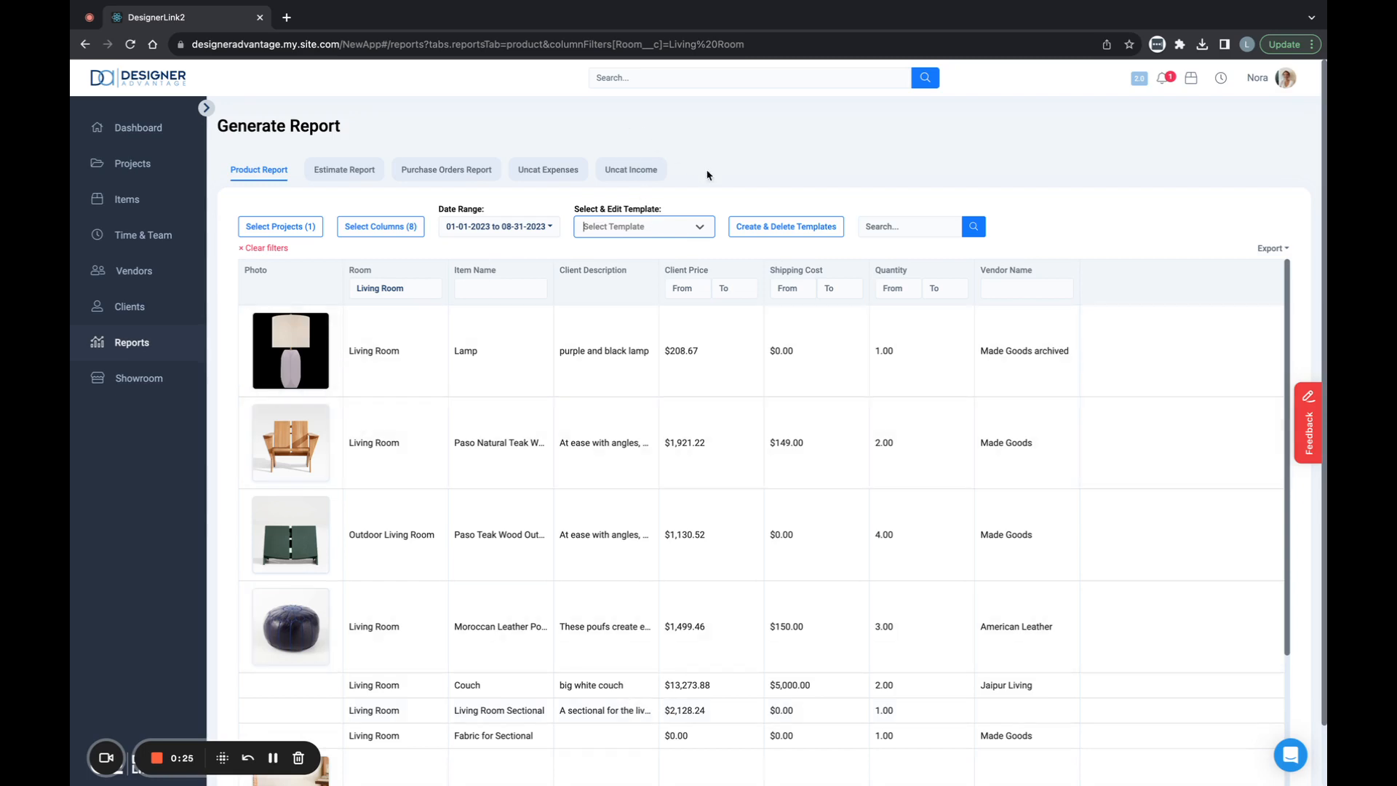
click(380, 226)
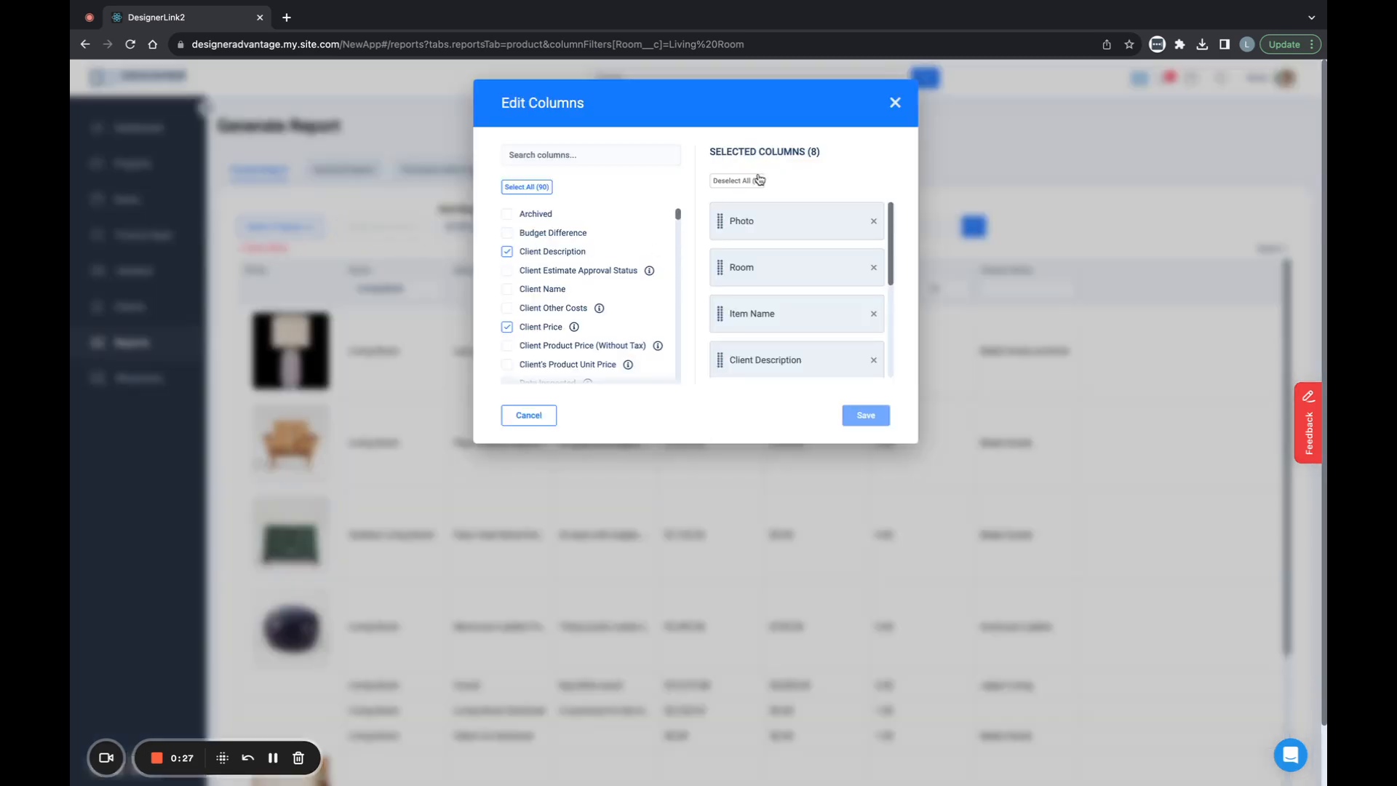
click(756, 180)
click(868, 416)
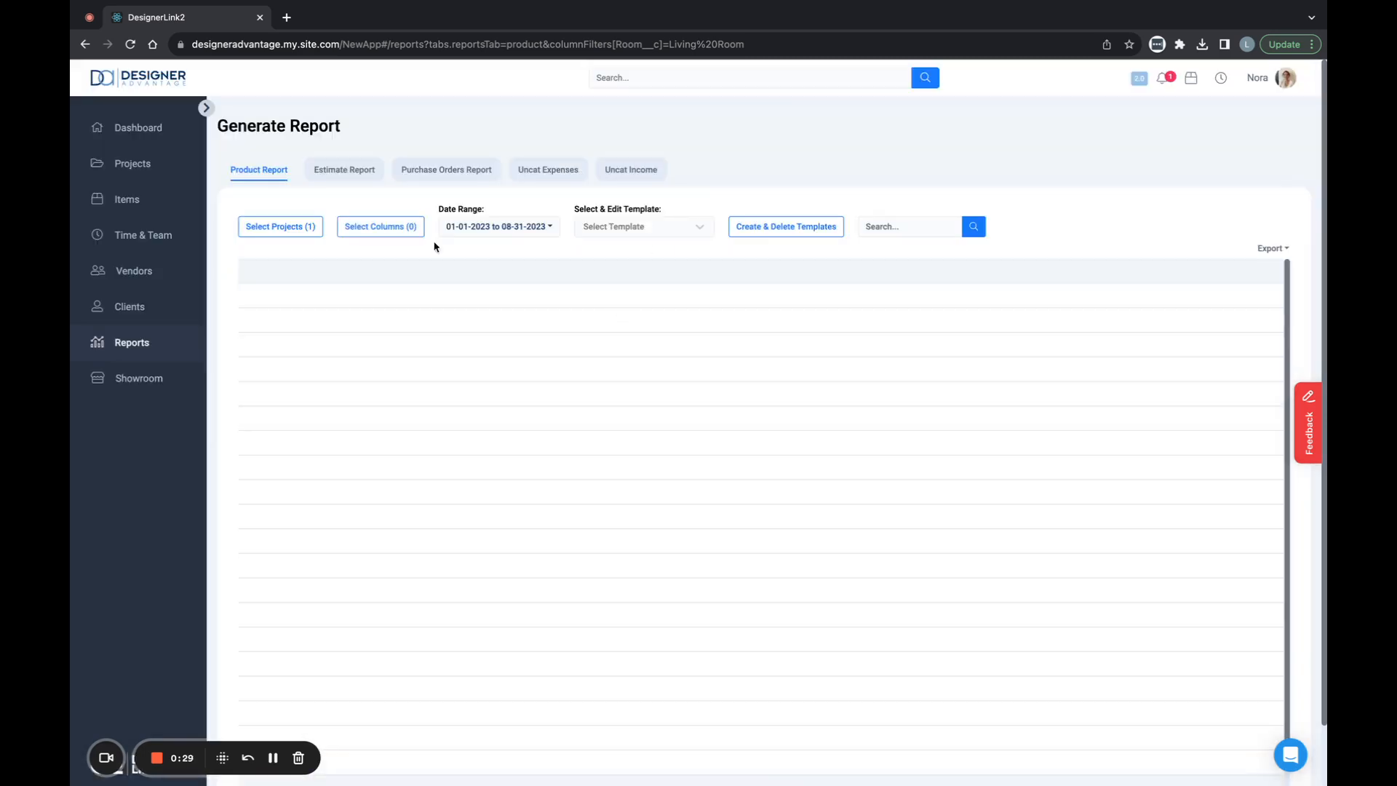
- Deselect all projects for the product report and save the empty selection
click(268, 227)
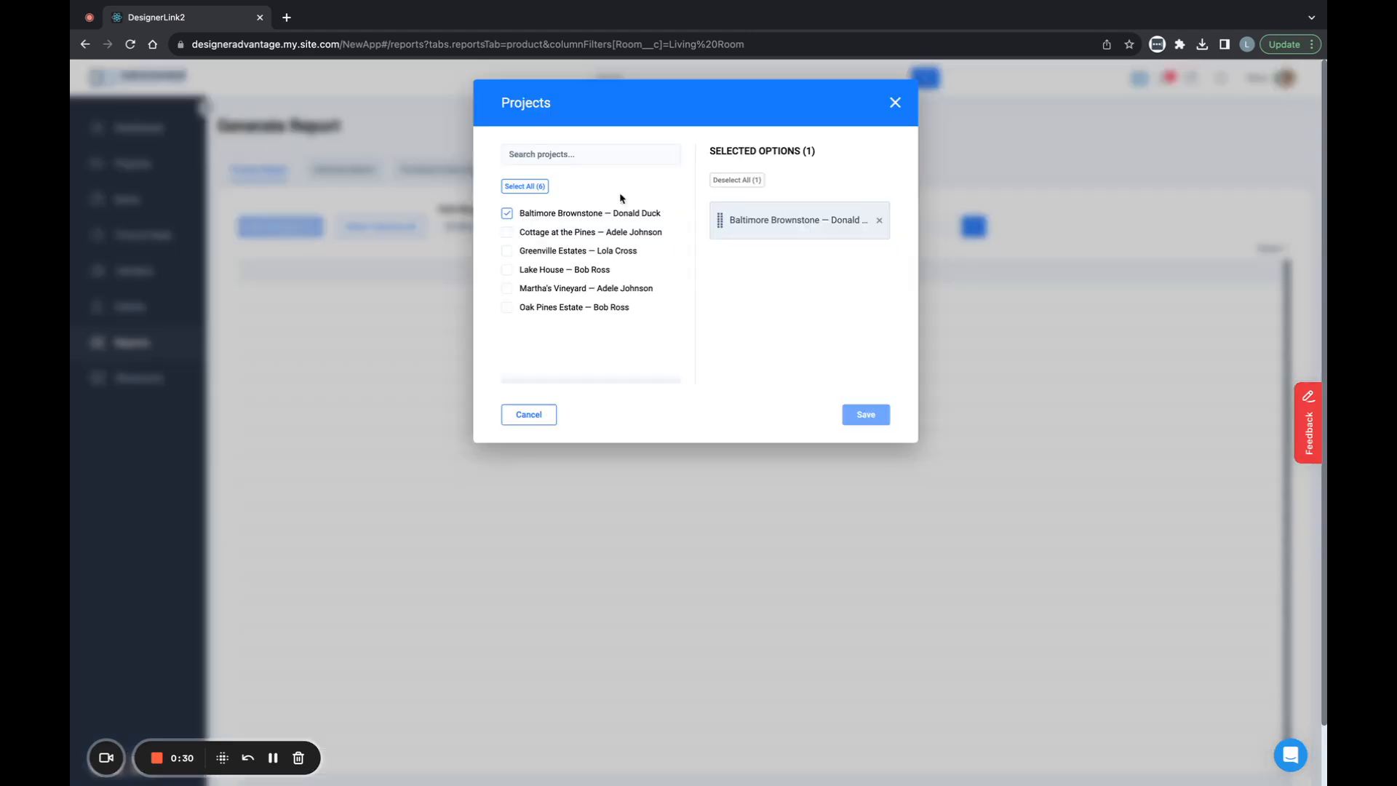
click(748, 180)
click(870, 426)
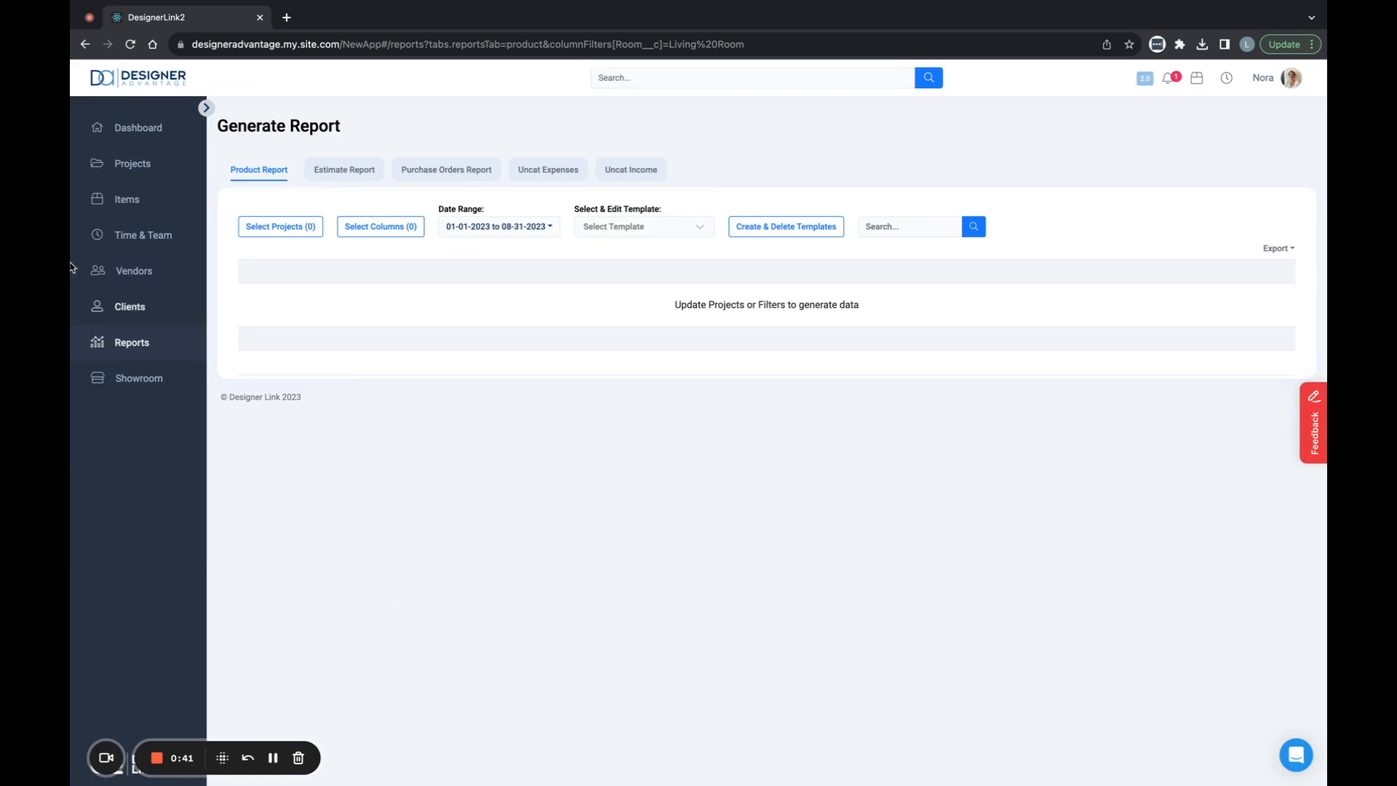
- Select the Baltimore Brownstone project for the report and save the selection
click(294, 229)
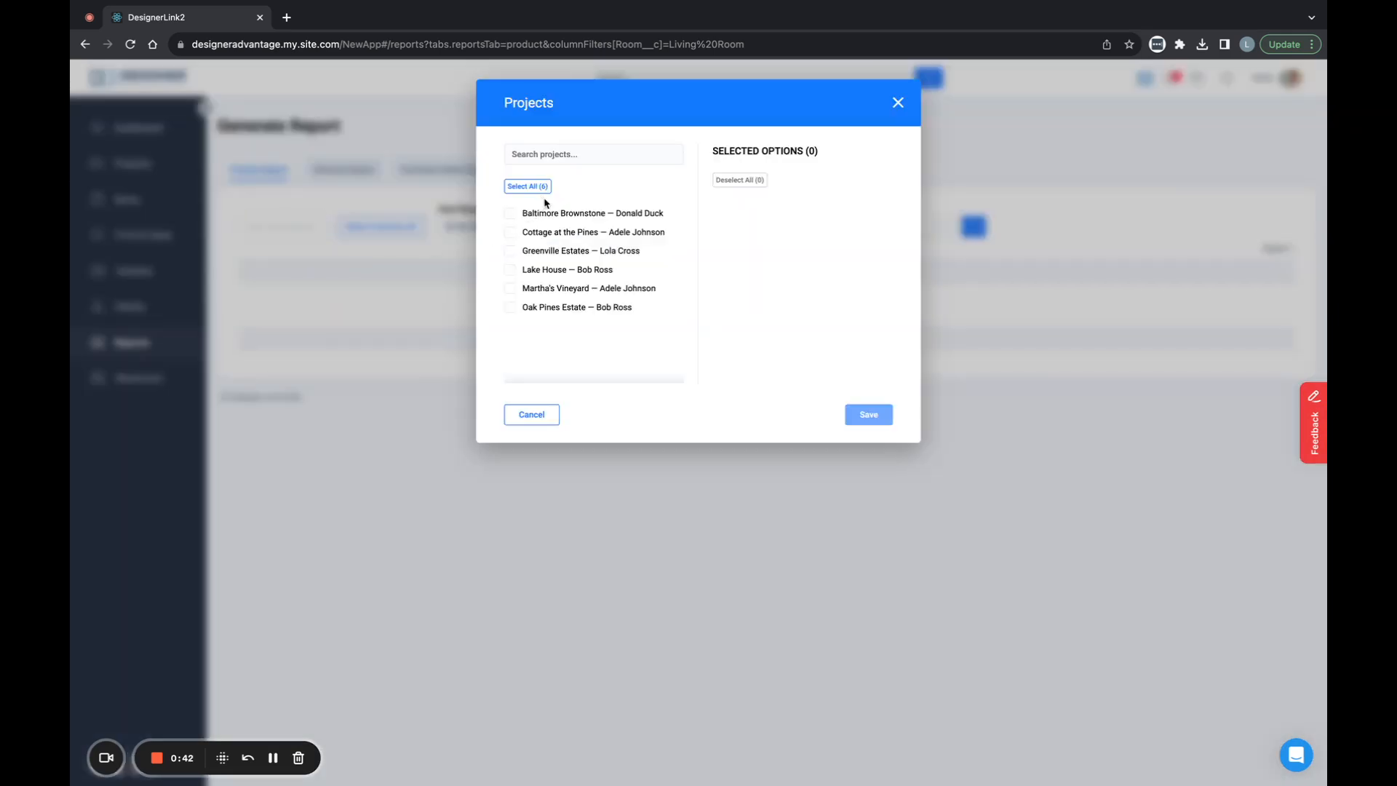
click(509, 214)
click(510, 215)
click(526, 214)
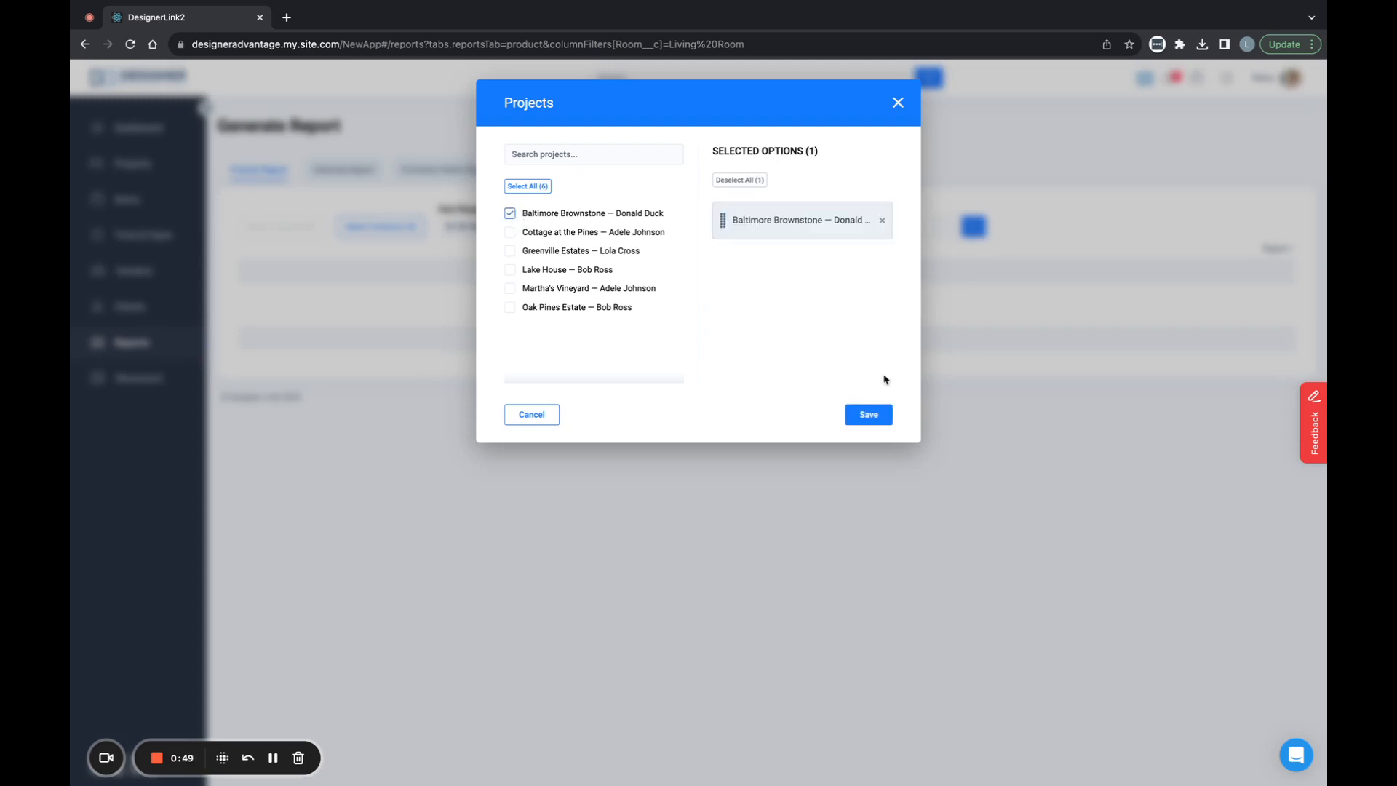
click(874, 416)
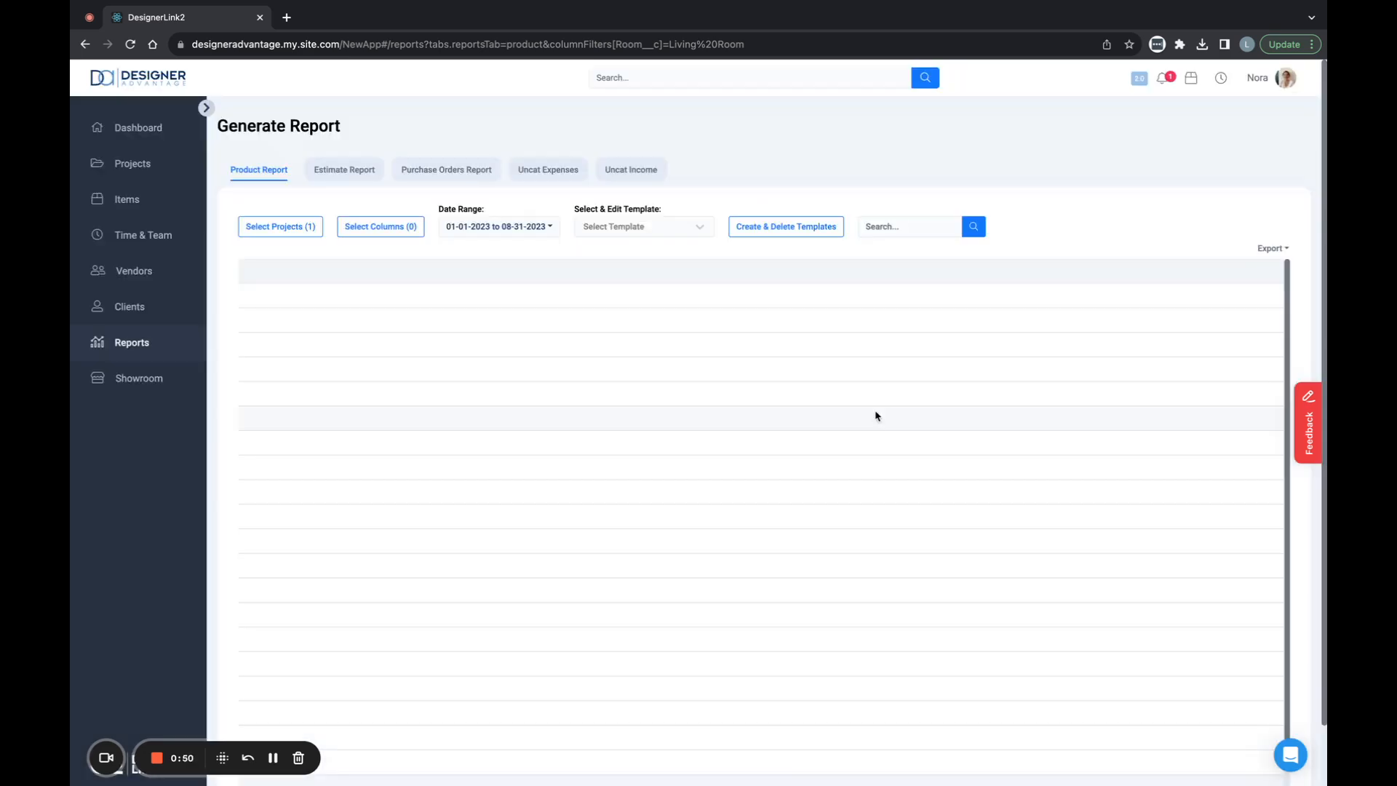
- Search the available report columns for "phot" and add the Photo column
click(380, 227)
click(549, 154)
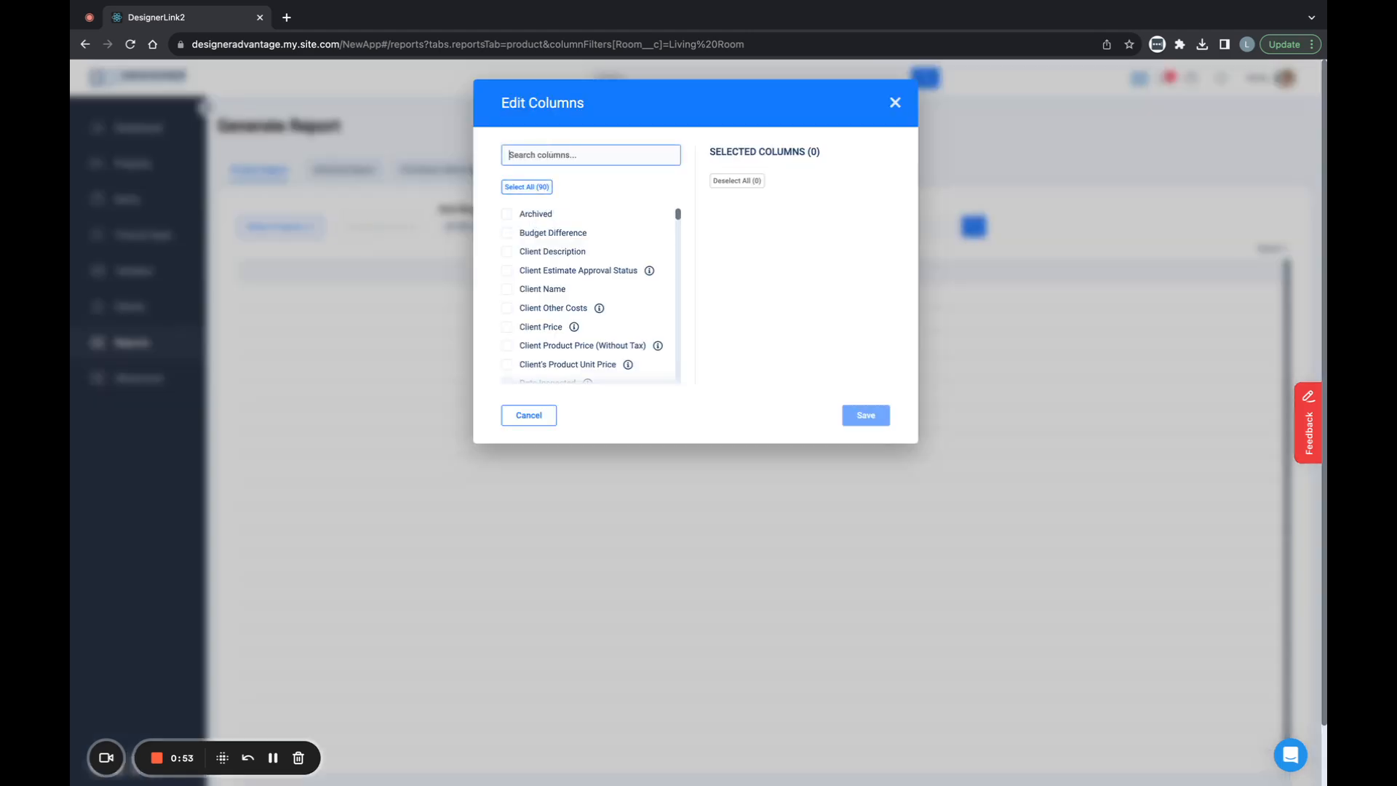
text(phot)
click(510, 212)
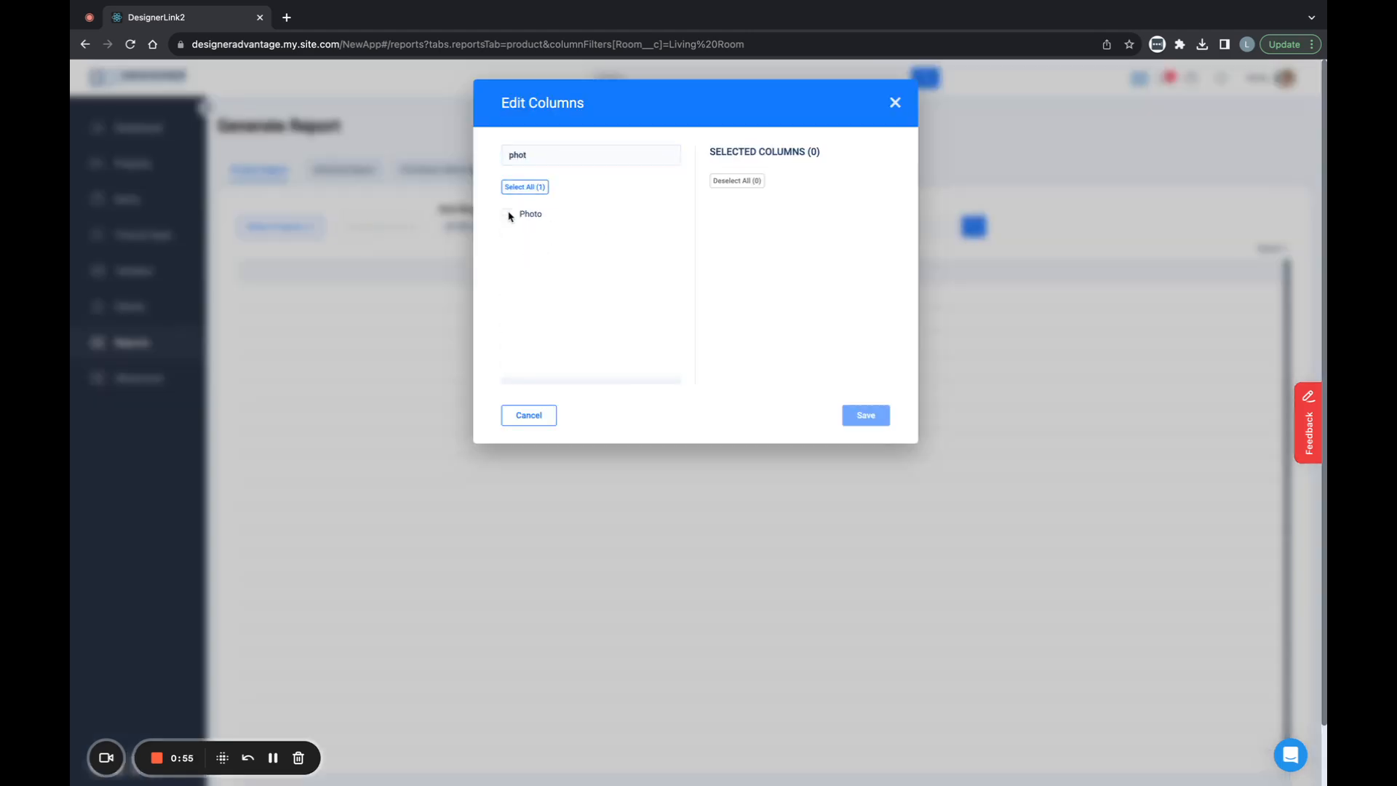
- Find the "client" columns and add Client Name, Client Description, Client Price, Total Client Shipping and Client Other Costs, in that order
click(587, 155)
key(BackSpace)
key(BackSpace)
key(BackSpace)
key(BackSpace)
text(client)
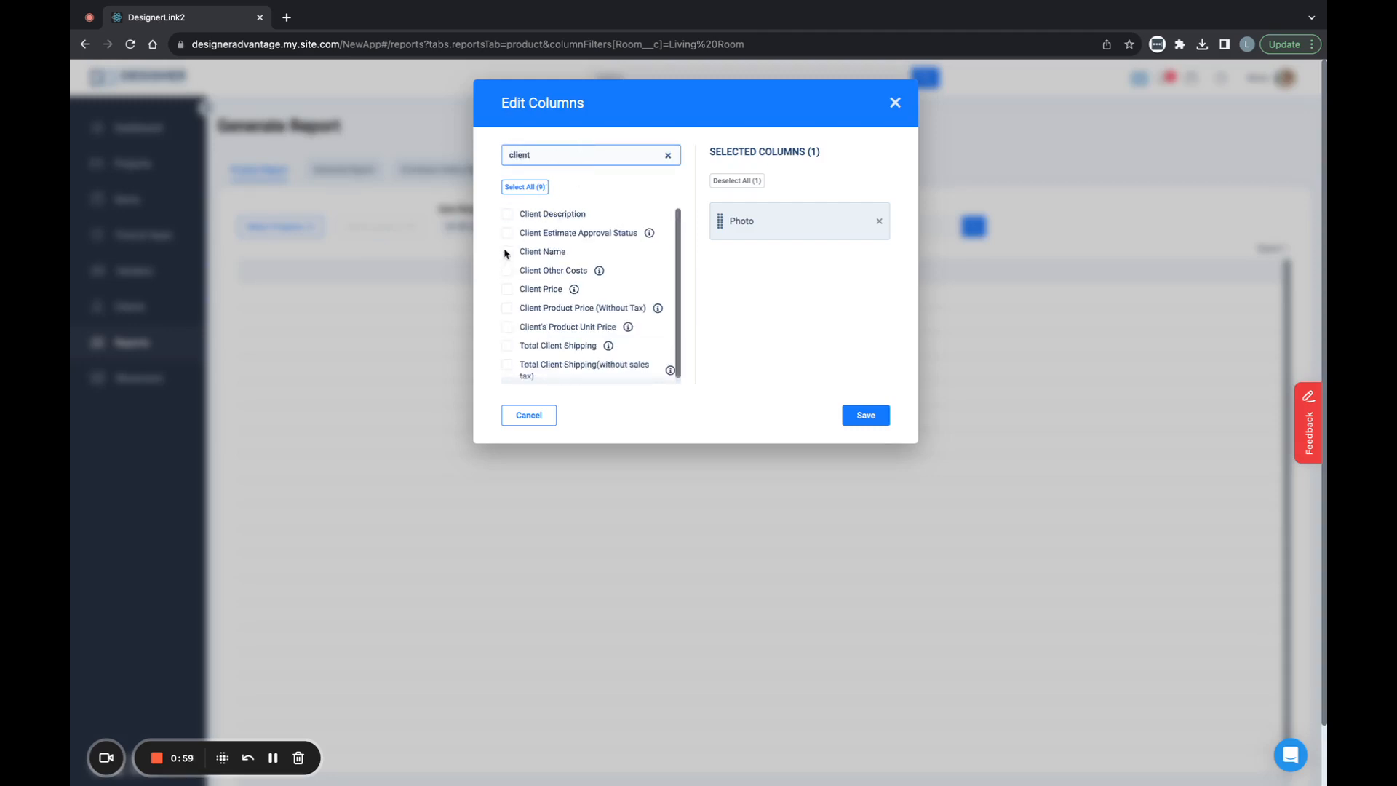
click(507, 251)
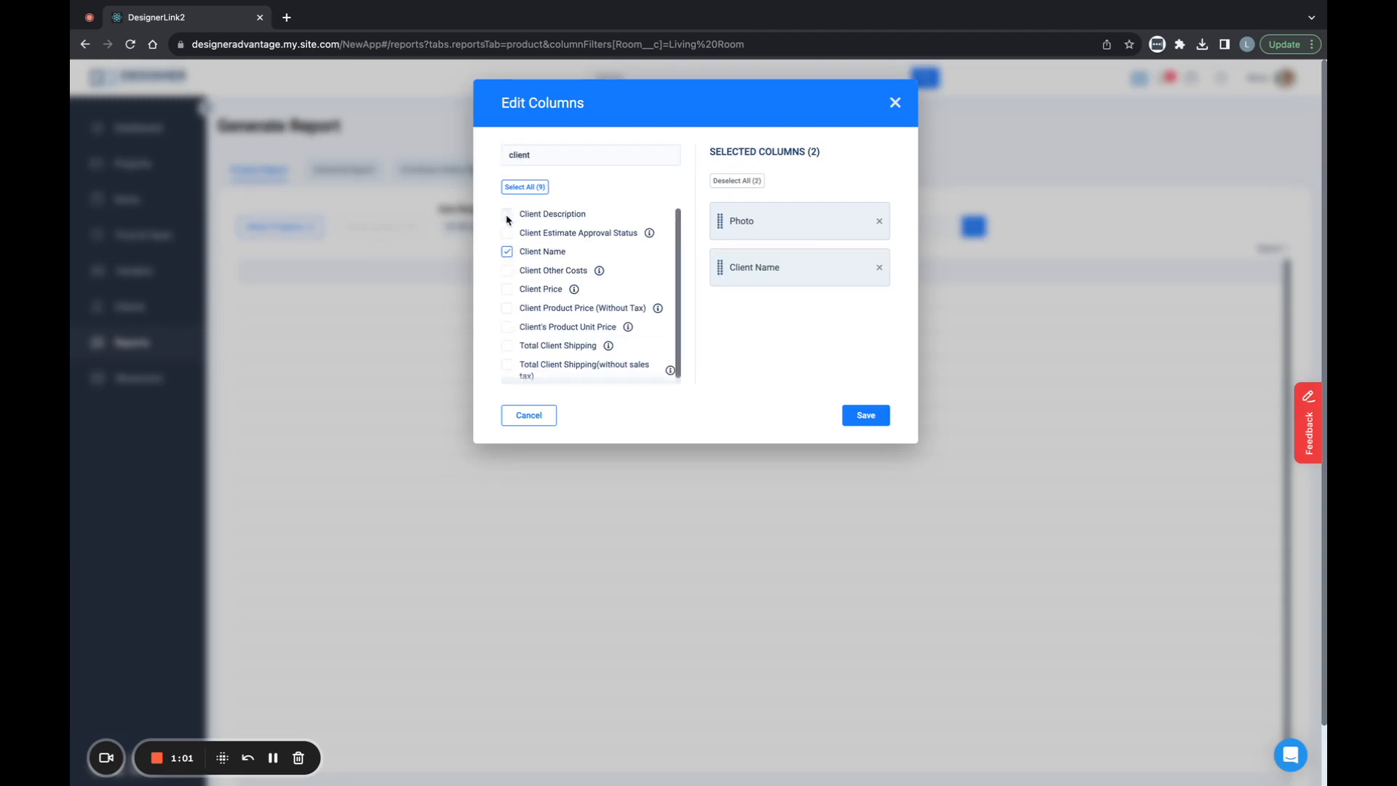
click(507, 215)
click(507, 290)
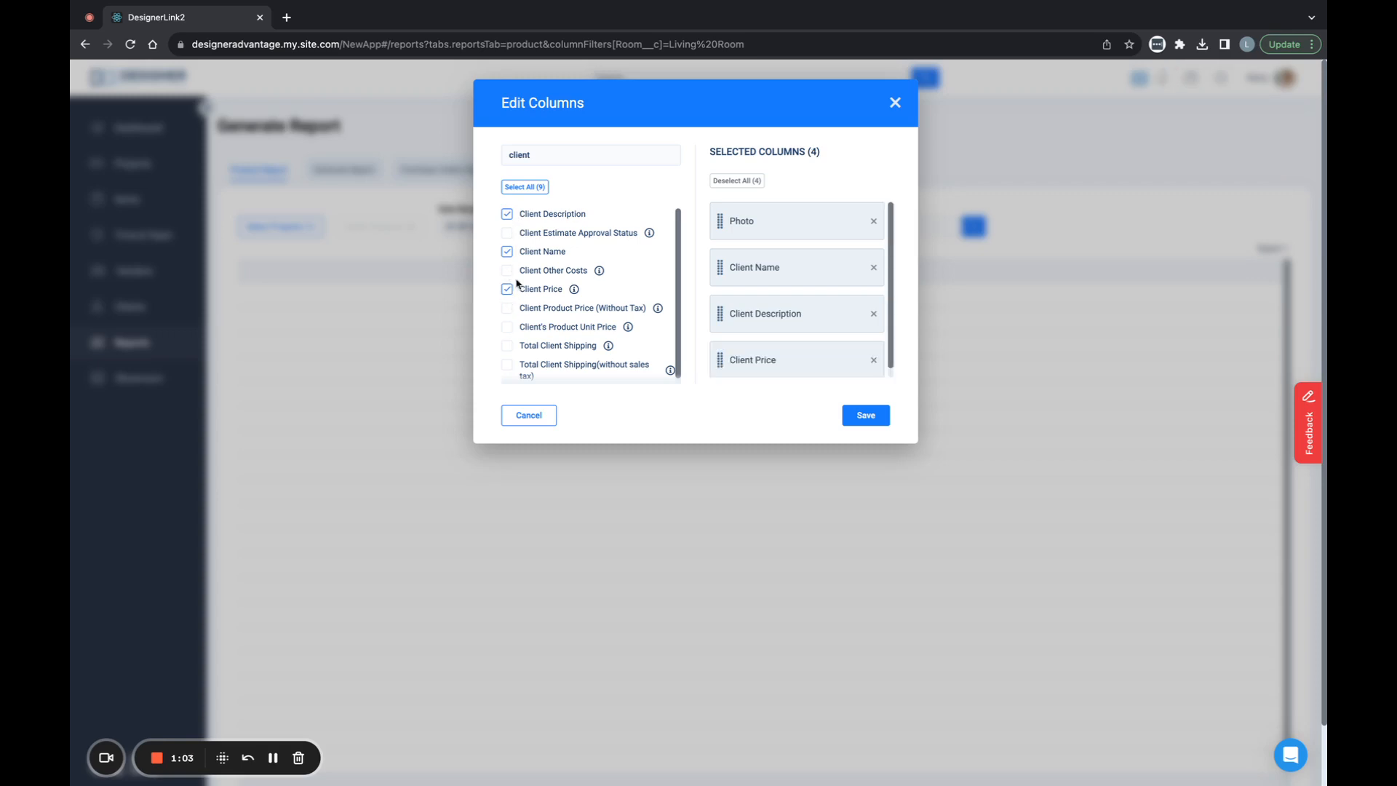
click(508, 347)
click(507, 272)
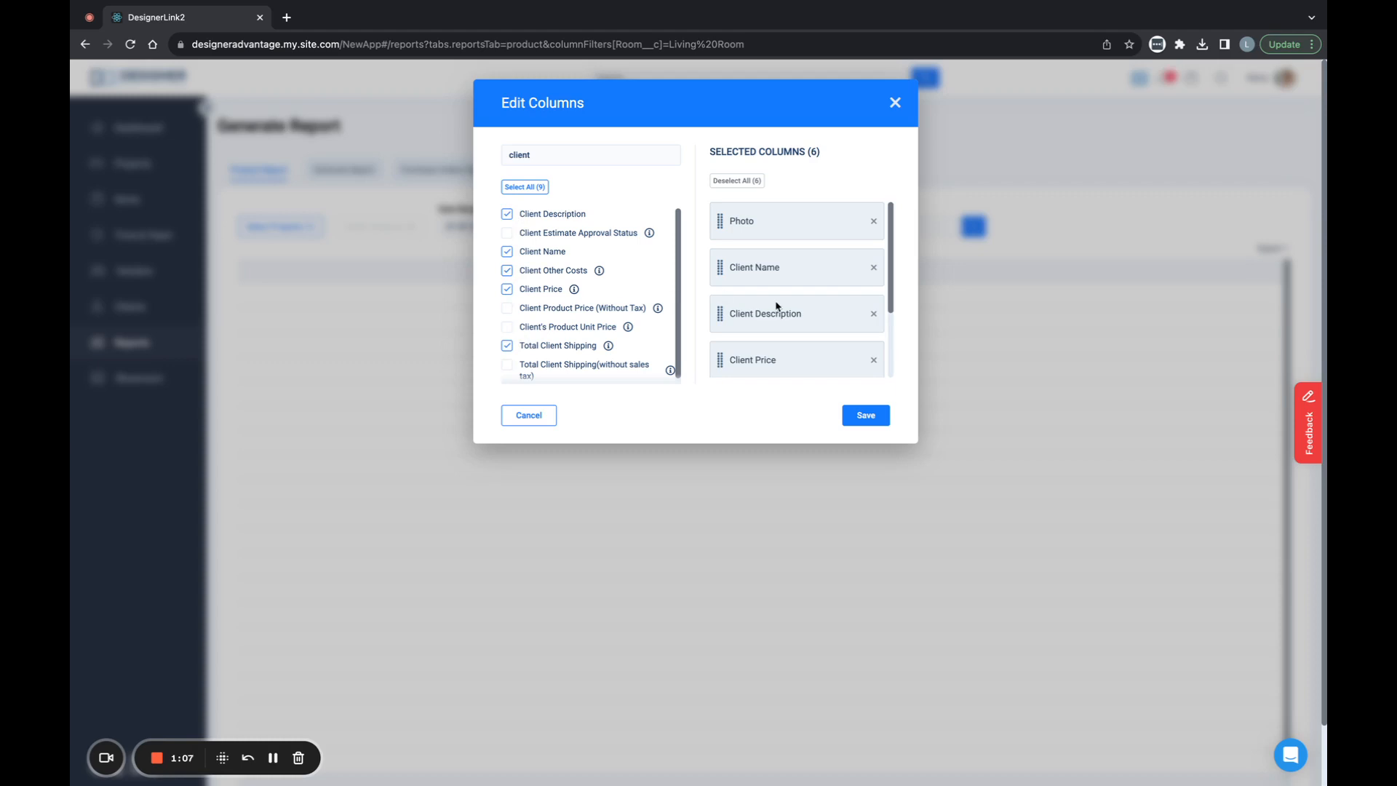
scroll(776, 306, down, 3)
- Add the Quantity and Estimate Name columns to the report and save the column selection
double_click(533, 148)
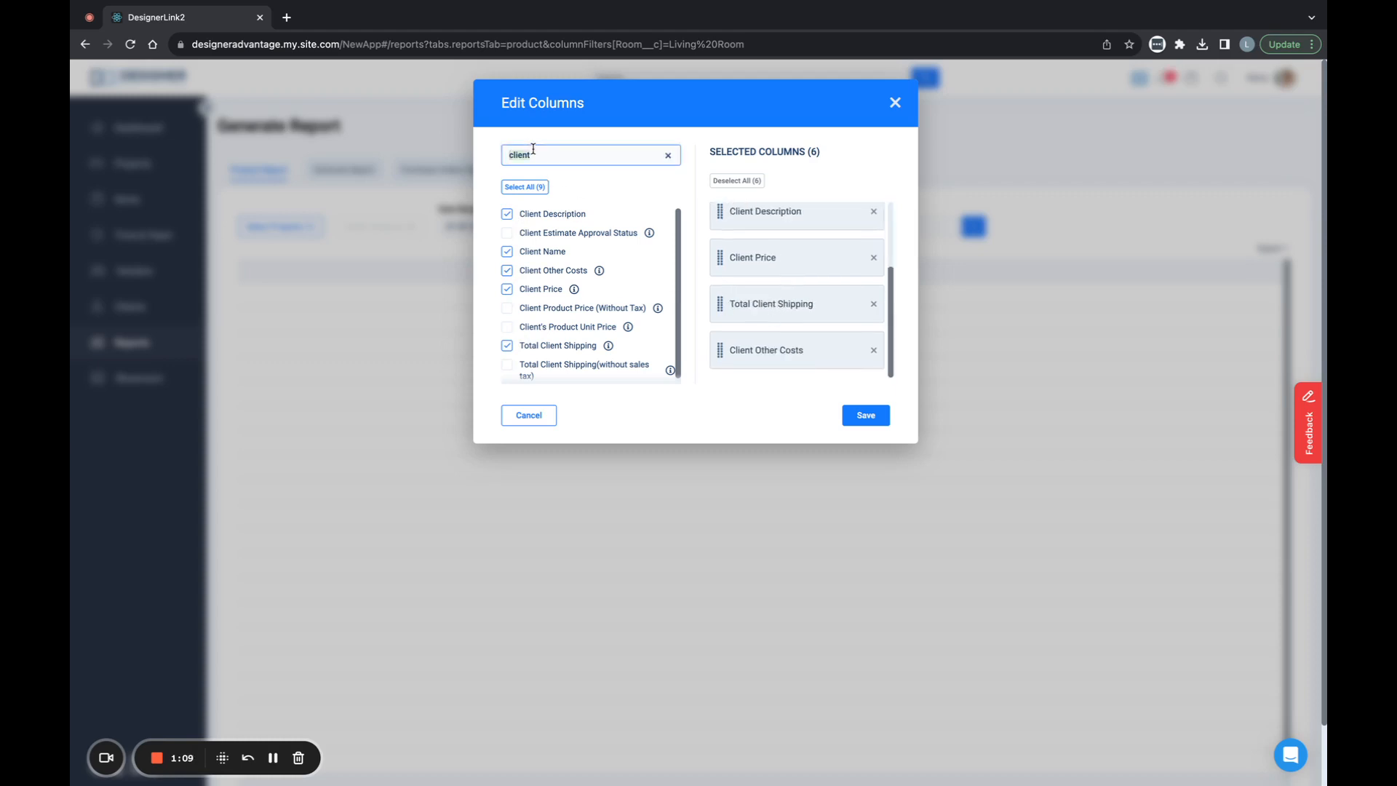
text(quan)
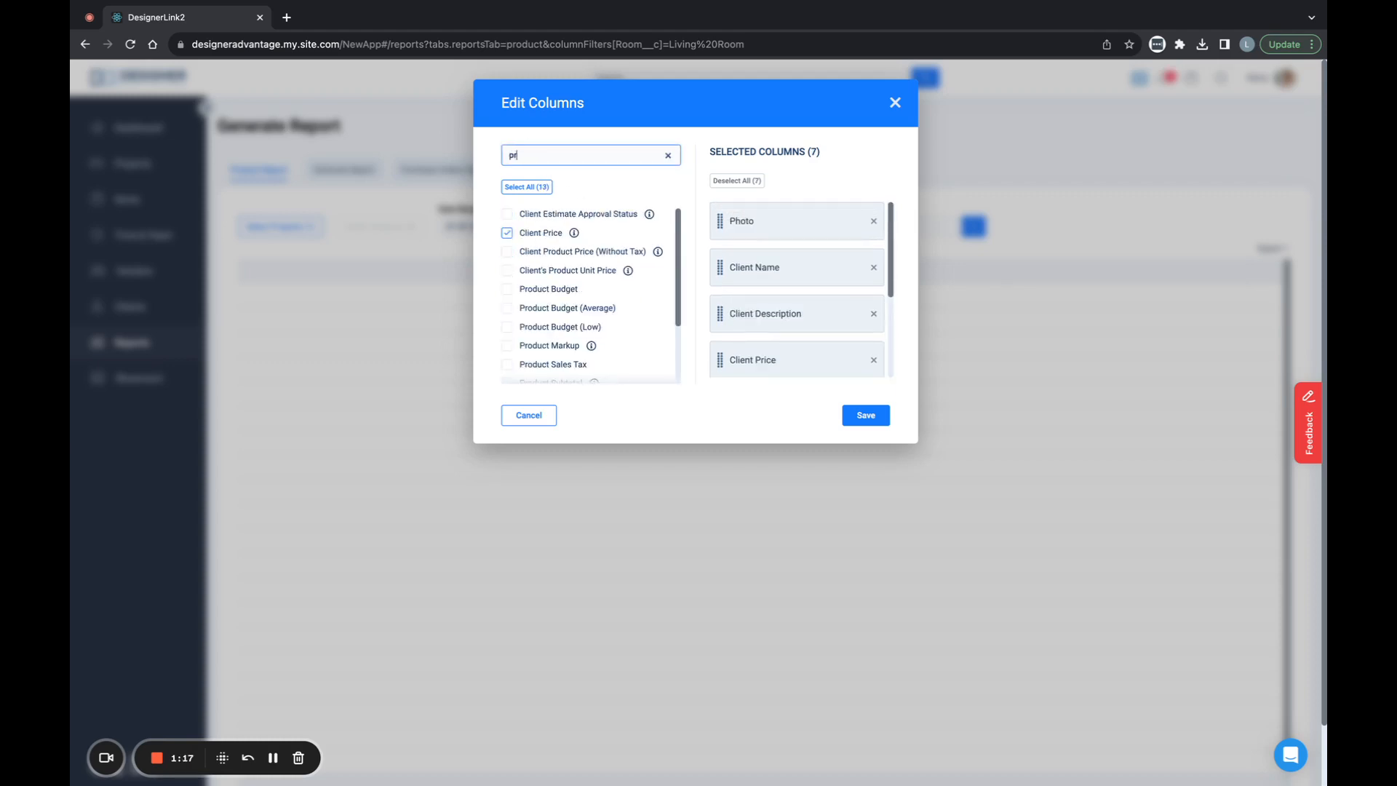
key(BackSpace)
key(BackSpace)
text(estim)
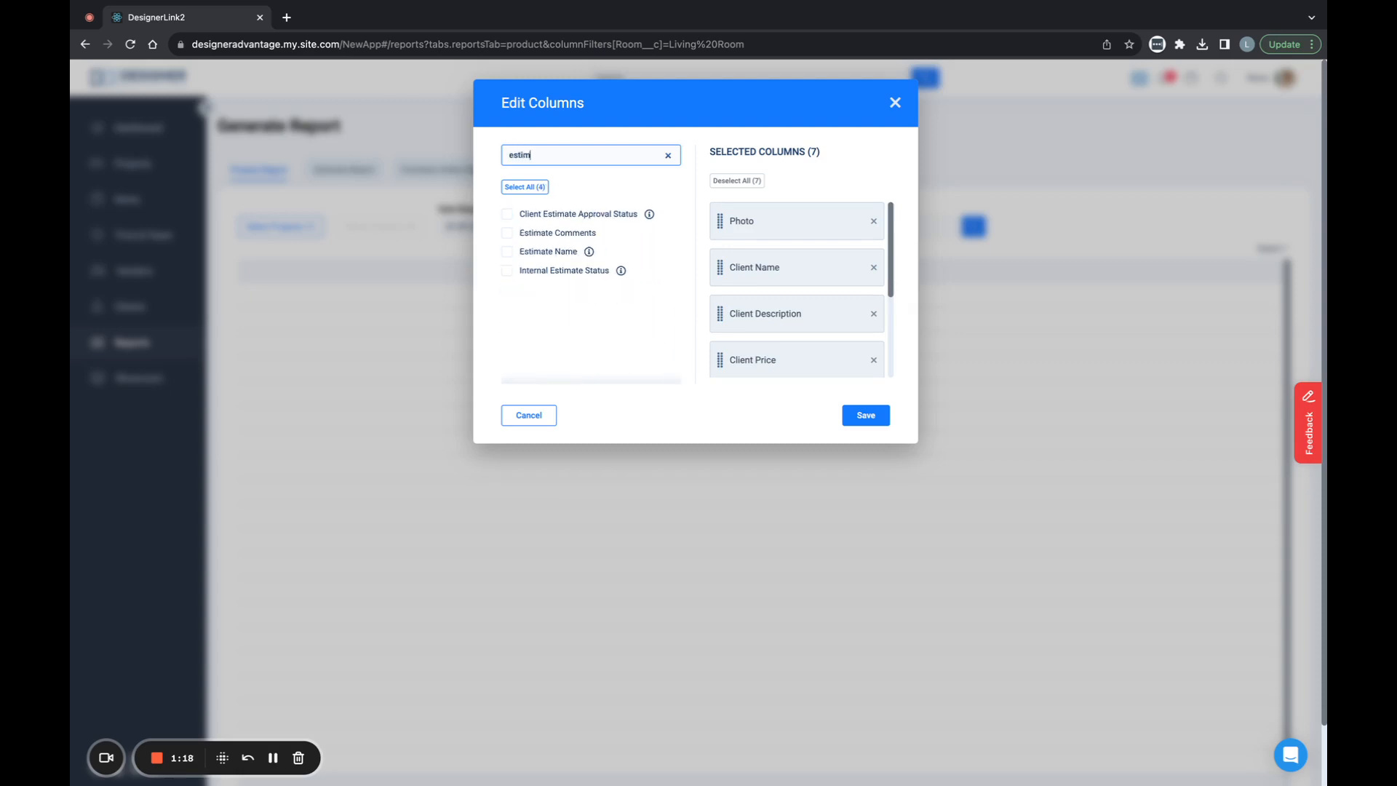
click(518, 252)
click(506, 253)
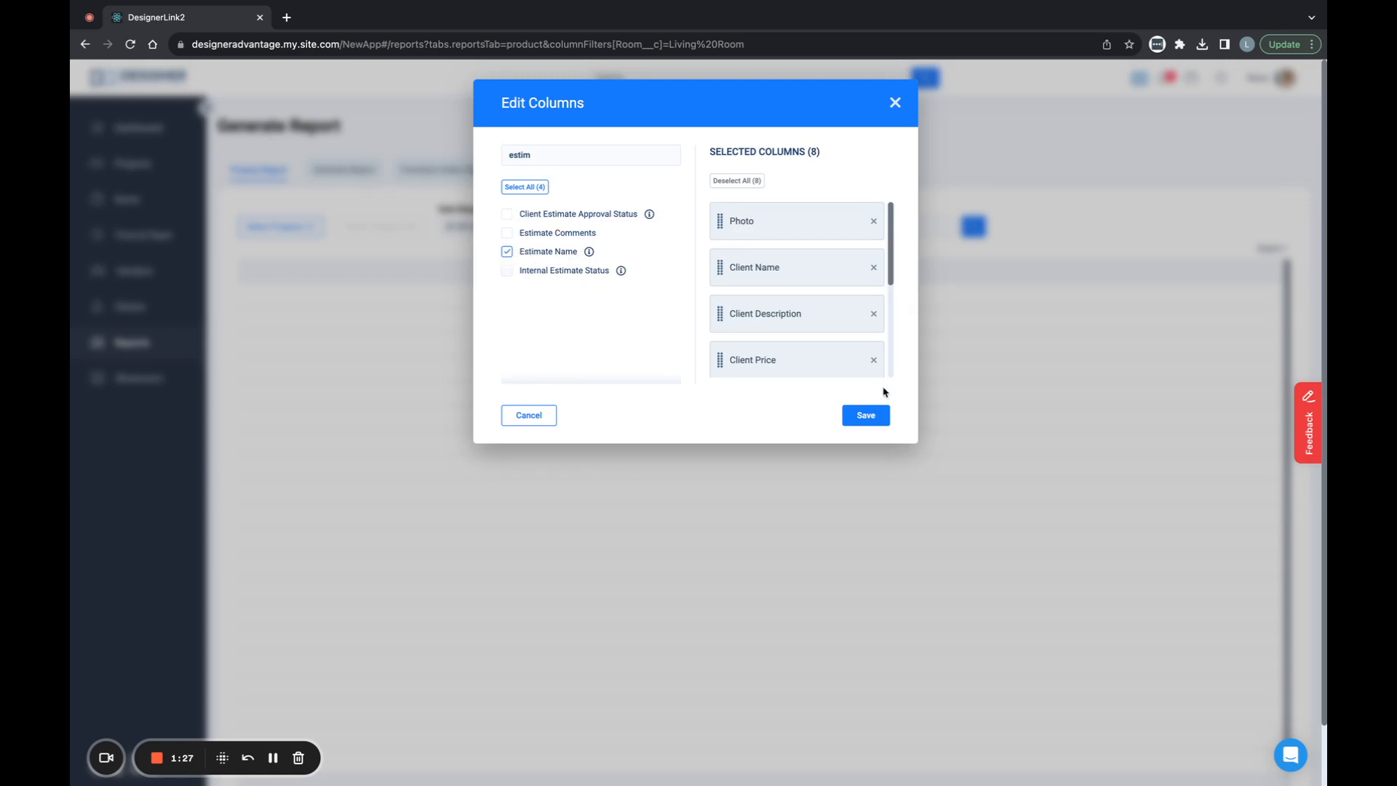
click(873, 415)
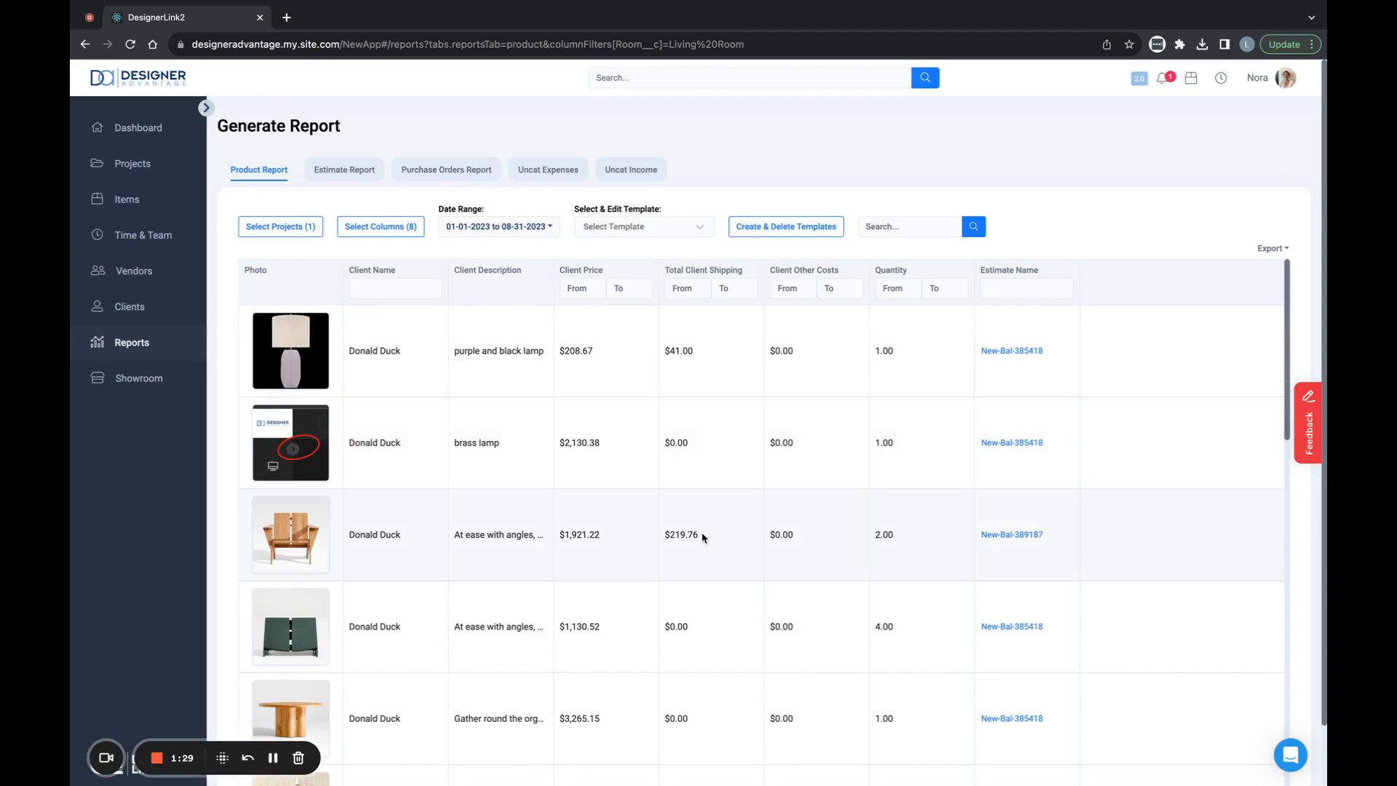
- Add the Room column to the report, save it, and clear the Living Room filter
scroll(704, 537, down, 8)
scroll(704, 537, up, 8)
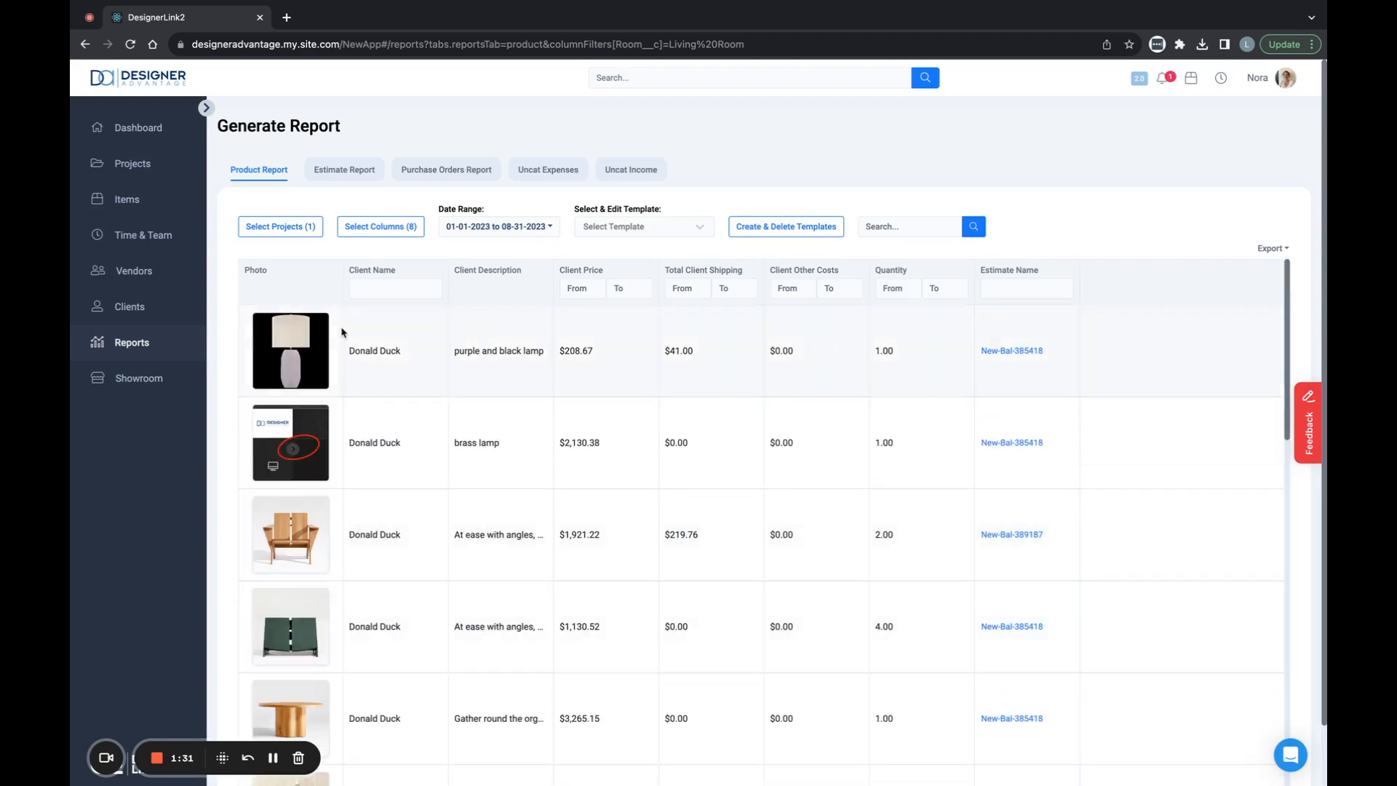
click(375, 226)
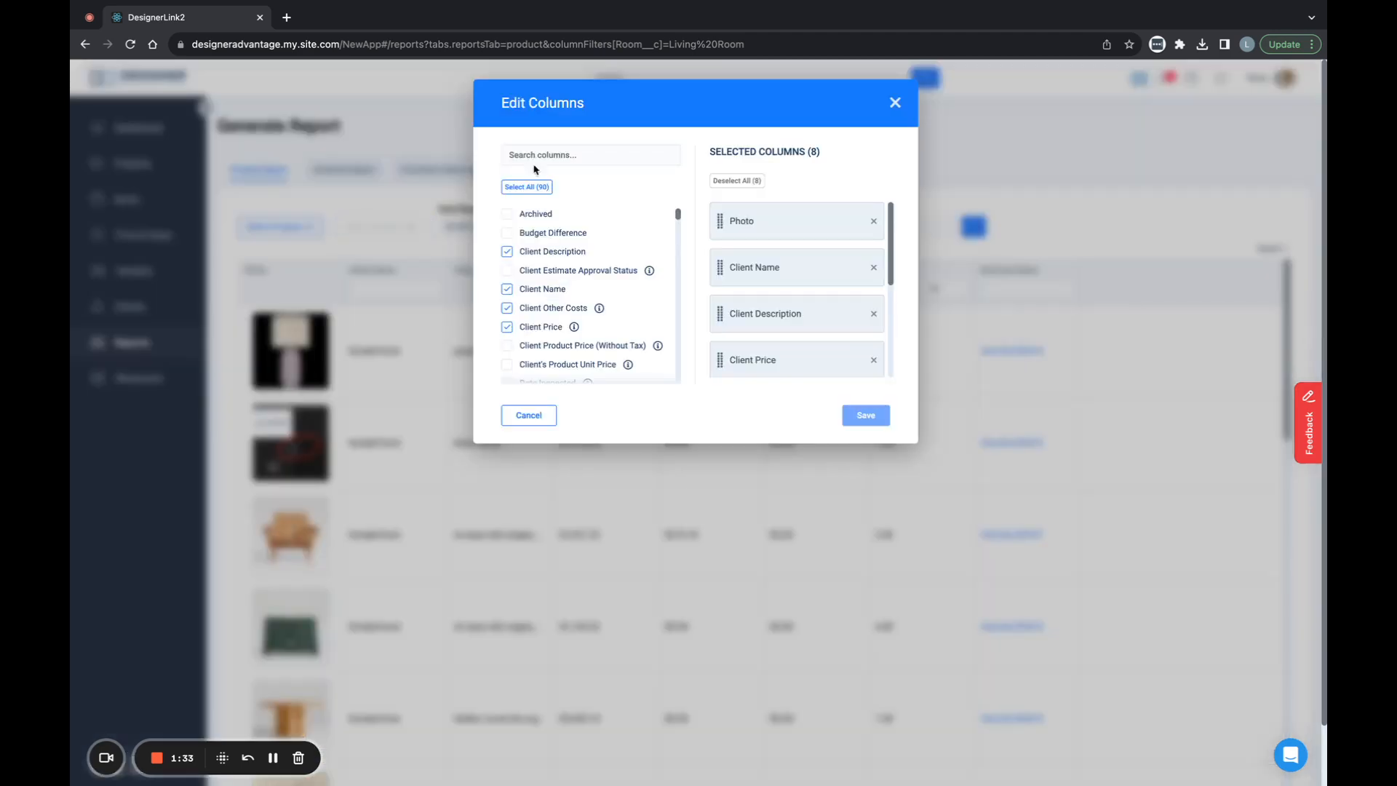
click(552, 155)
text(room)
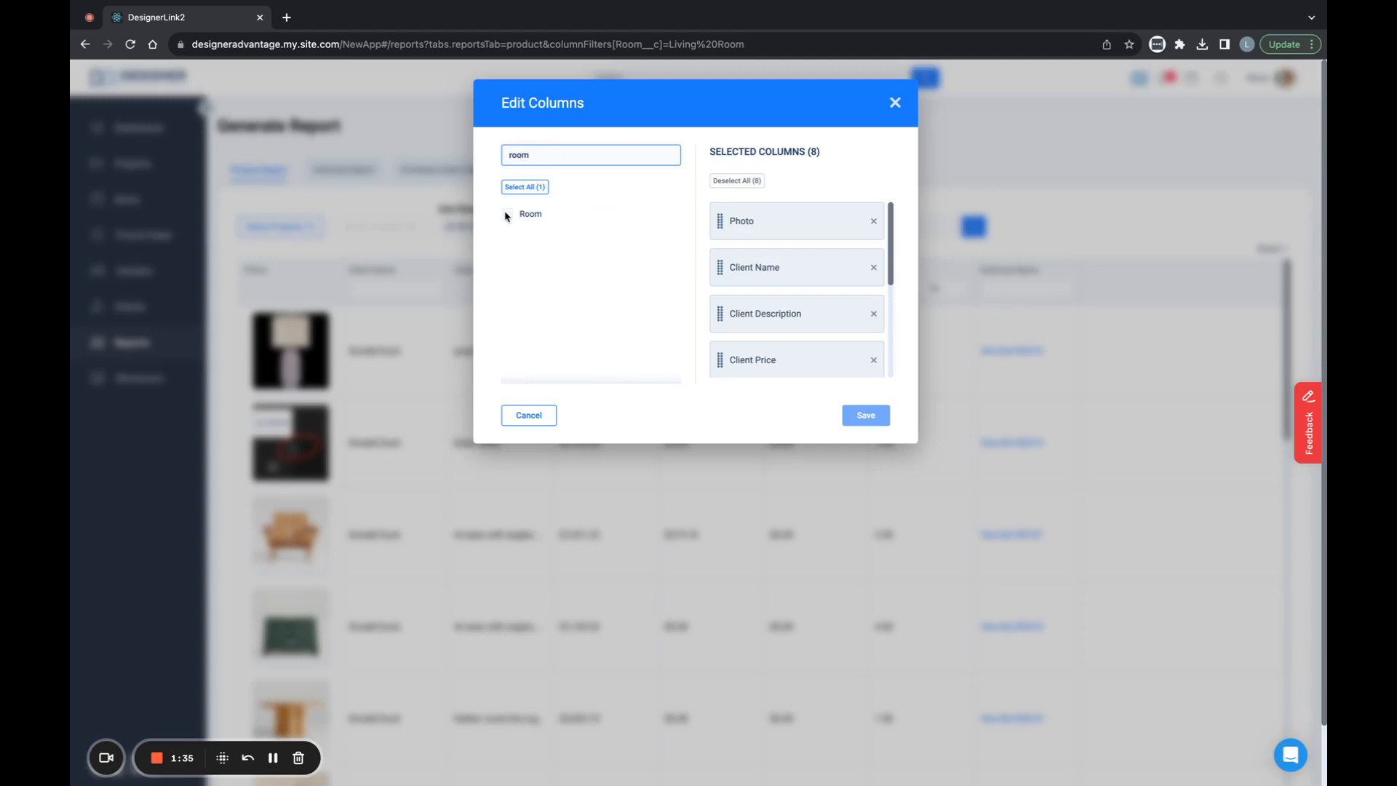
click(508, 214)
click(877, 420)
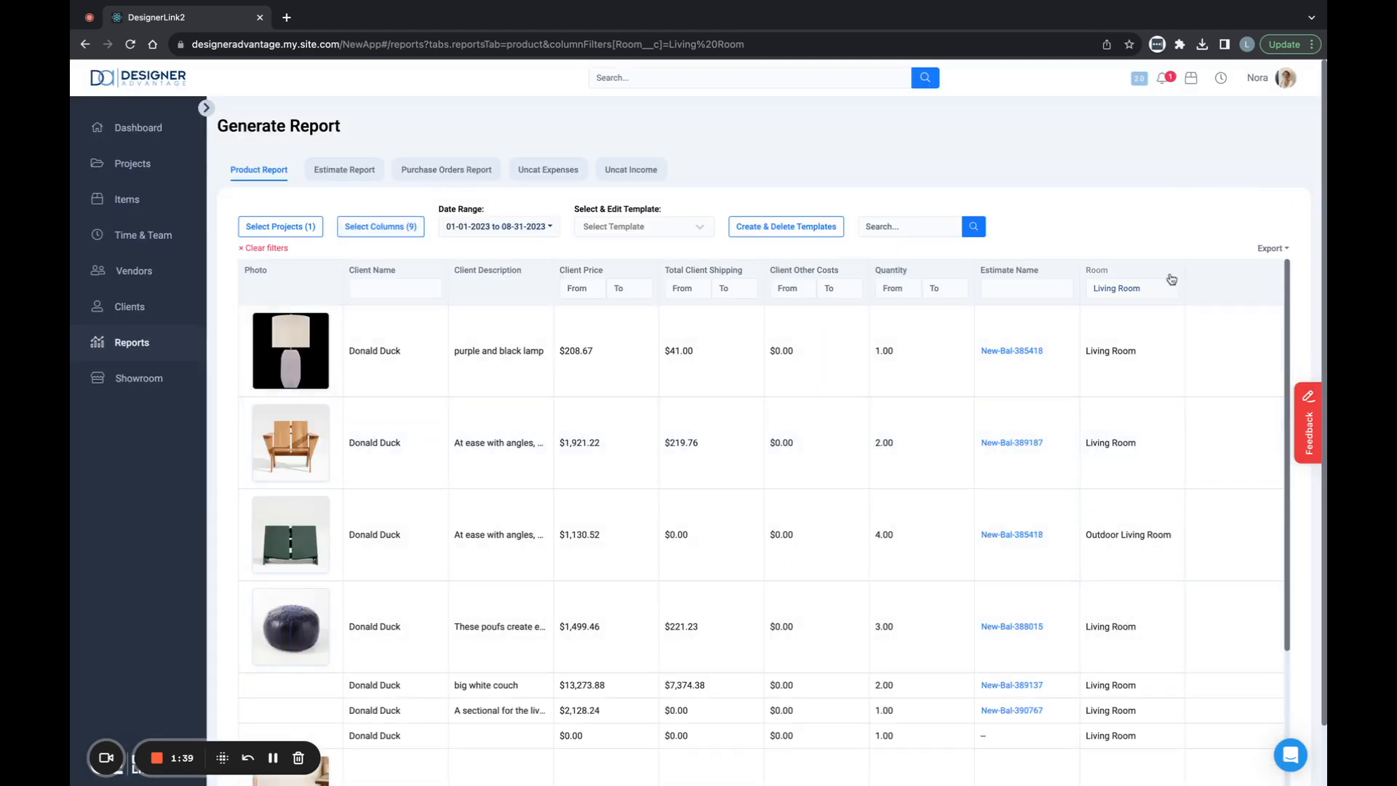
click(256, 248)
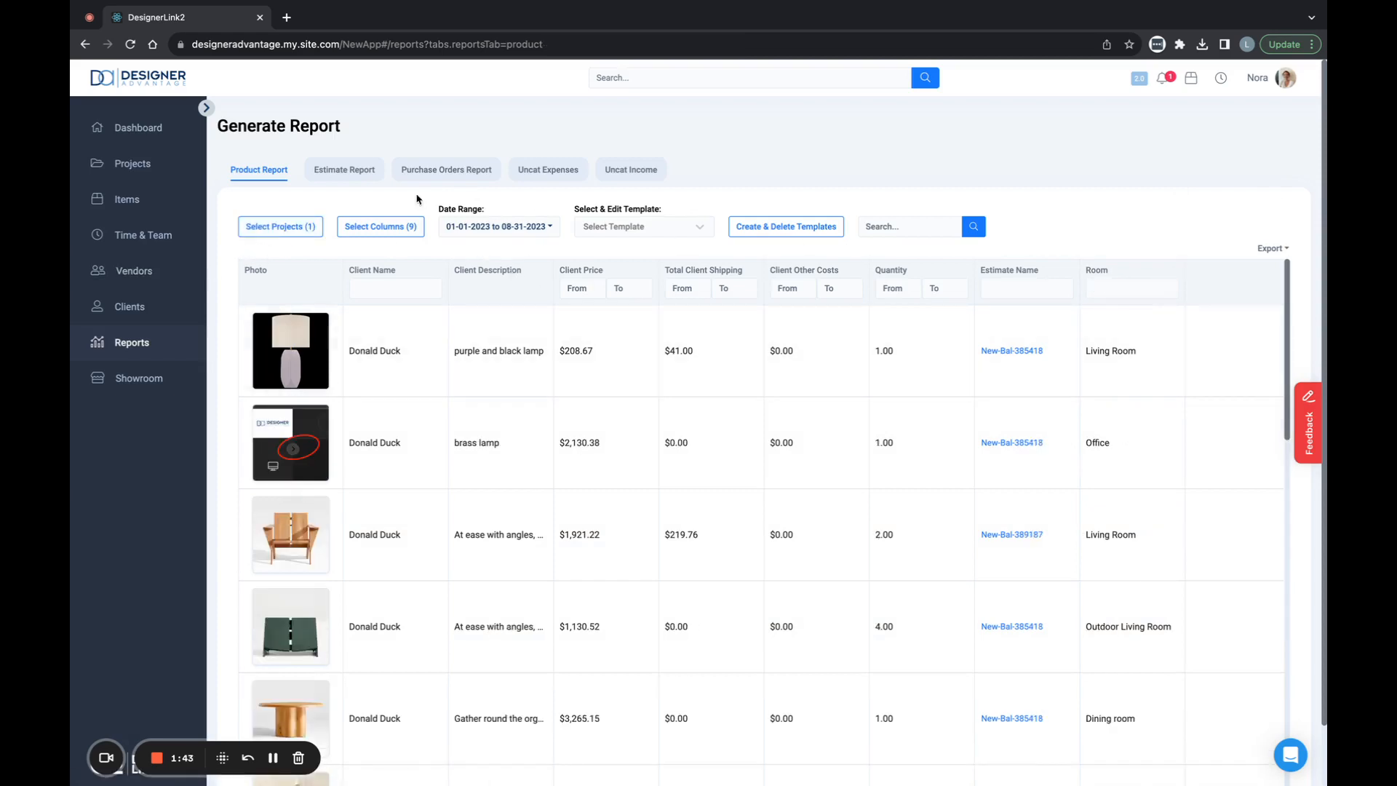
- Move the Room column directly after Client Name, save the order, and set the date range to This Year
click(373, 231)
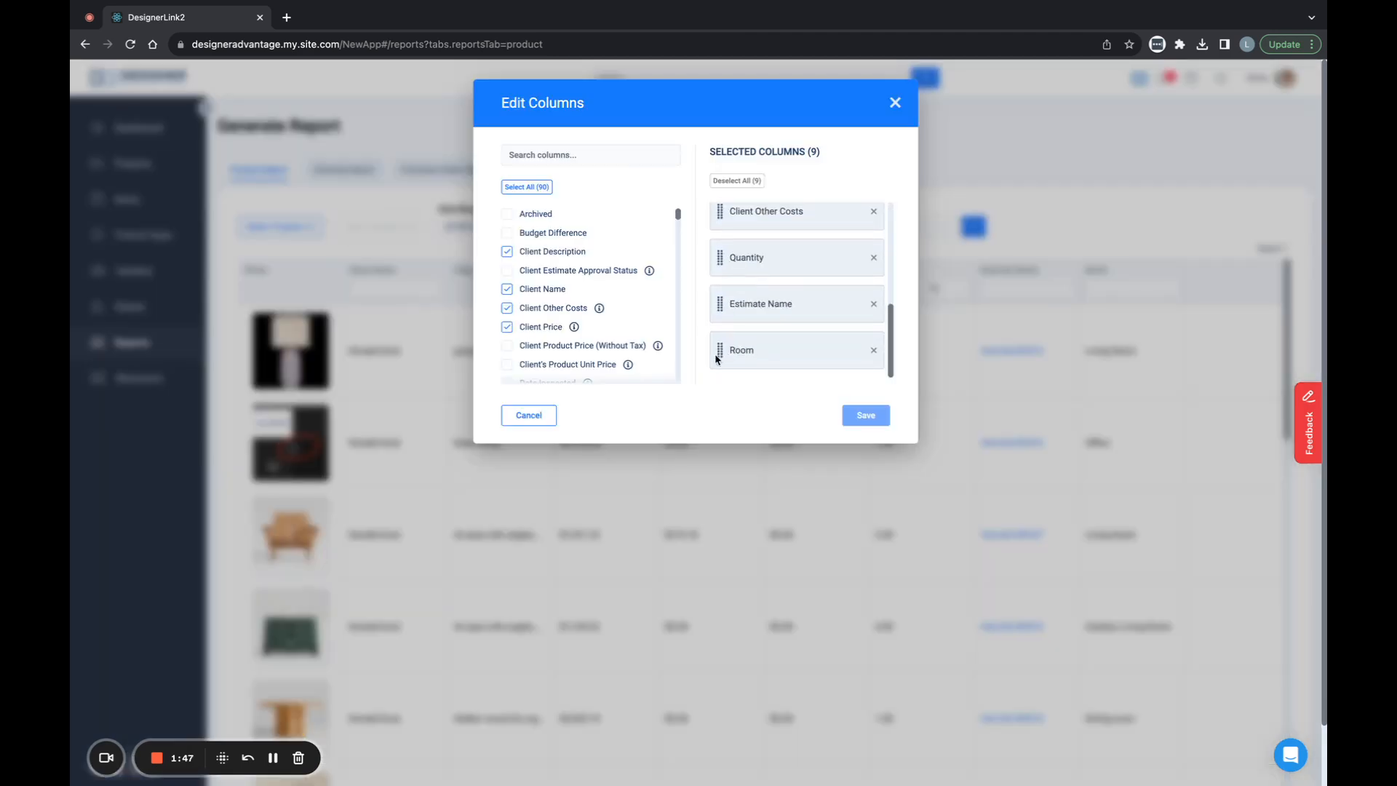
drag(720, 350, 719, 251)
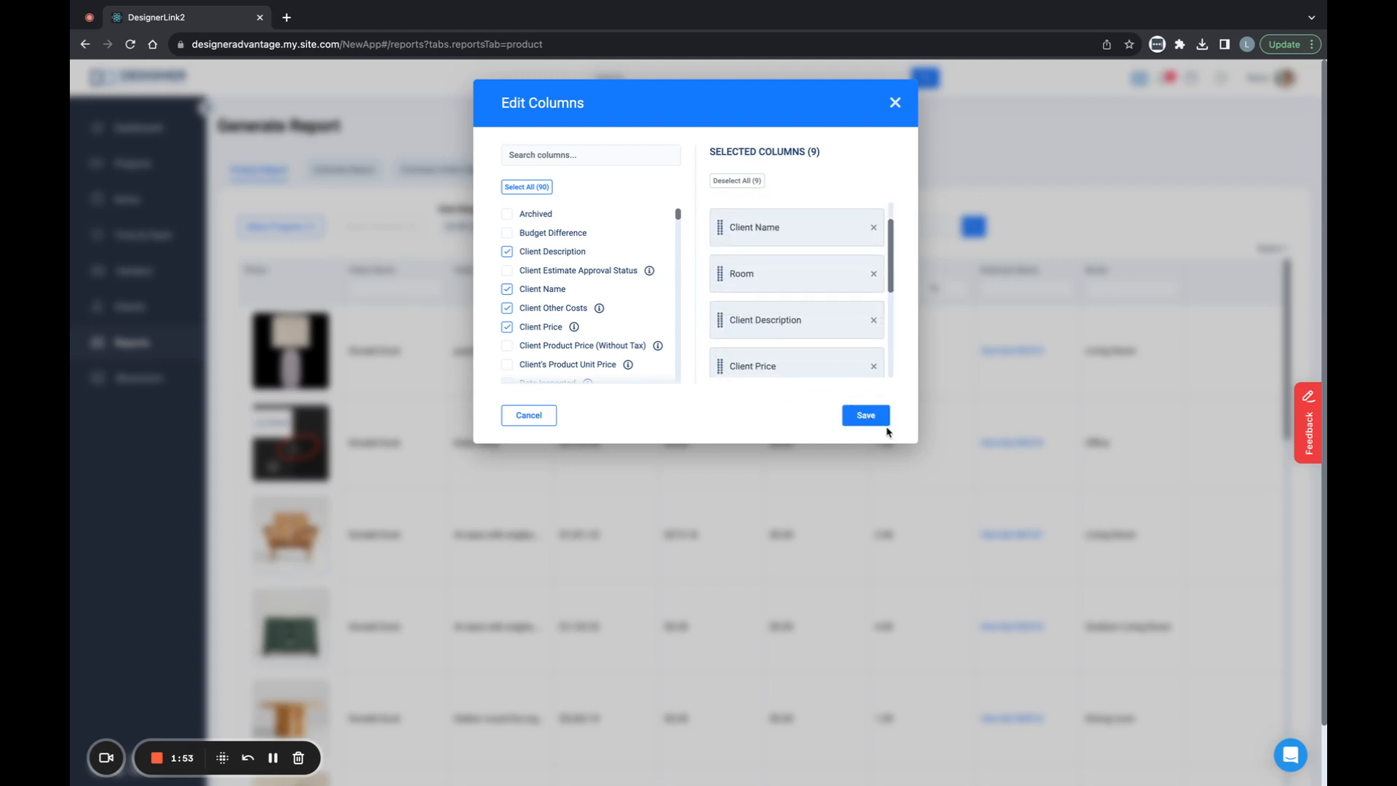
click(868, 417)
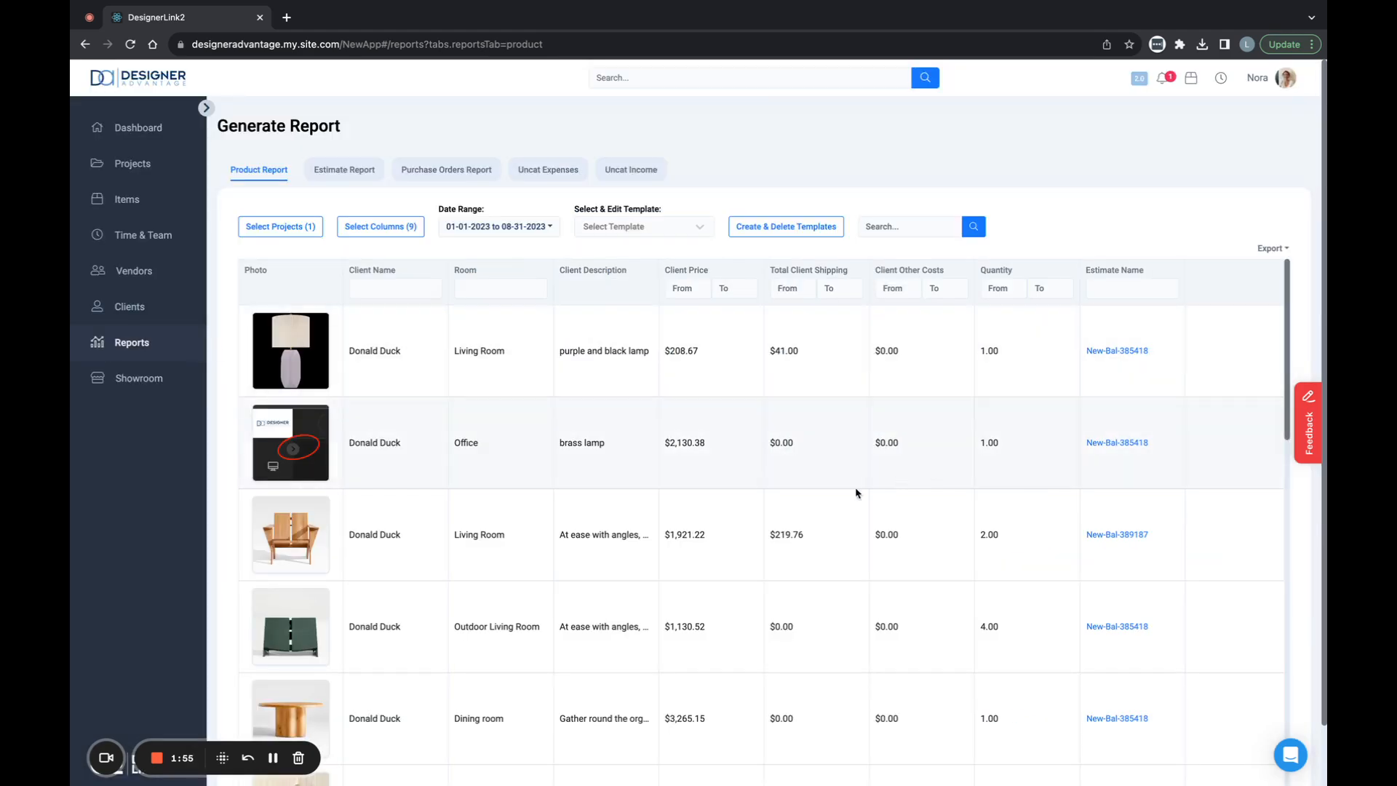
click(489, 227)
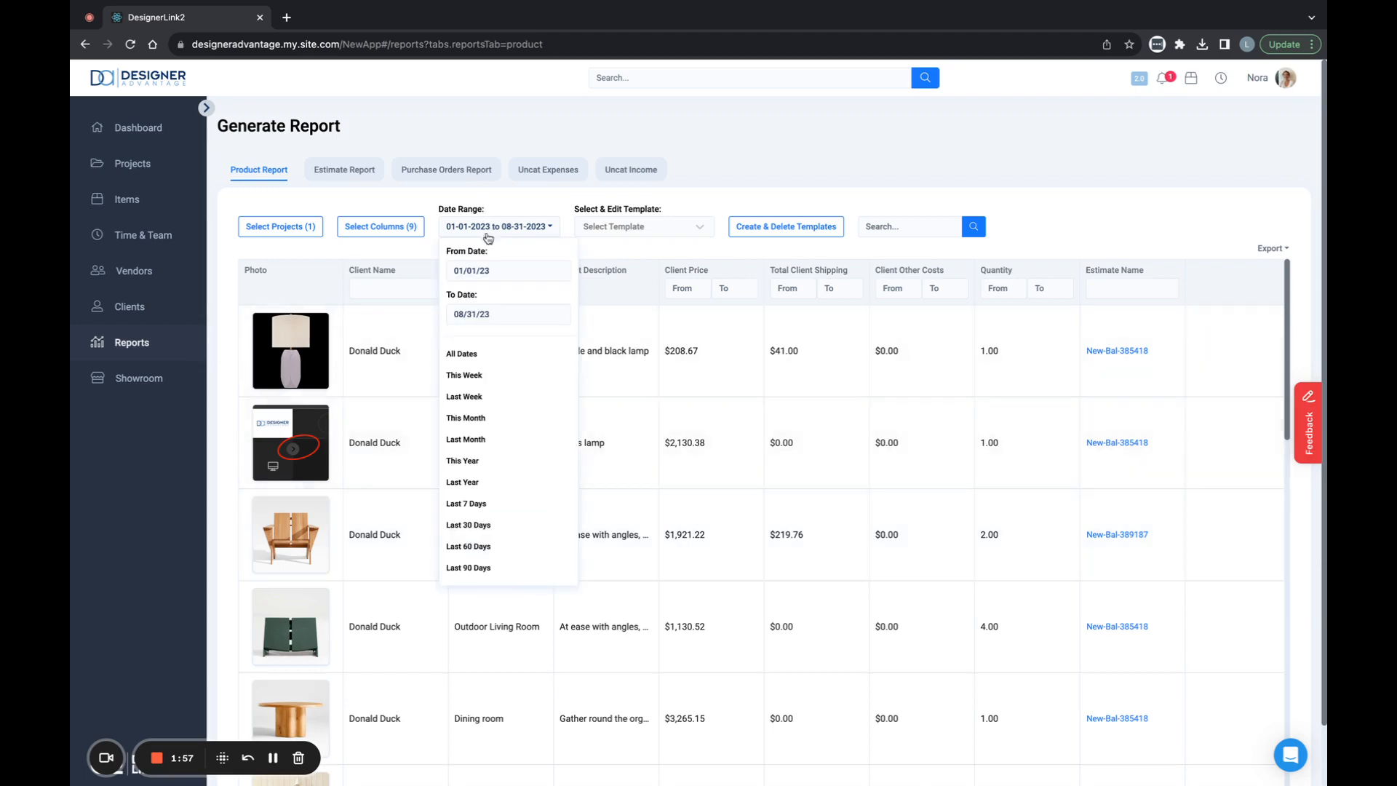
click(468, 464)
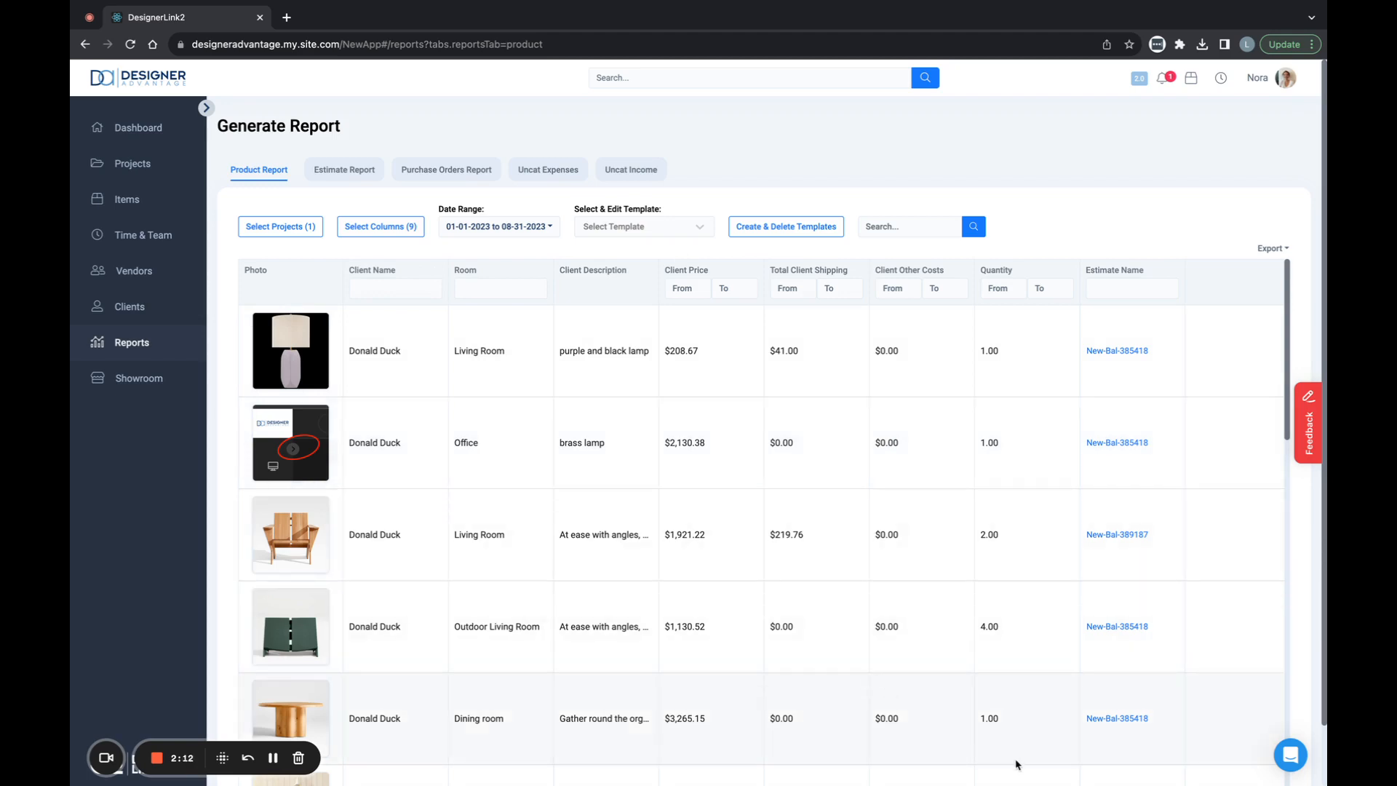
- Save the current report settings as a new template named "Client Status Report" and select that template
click(796, 227)
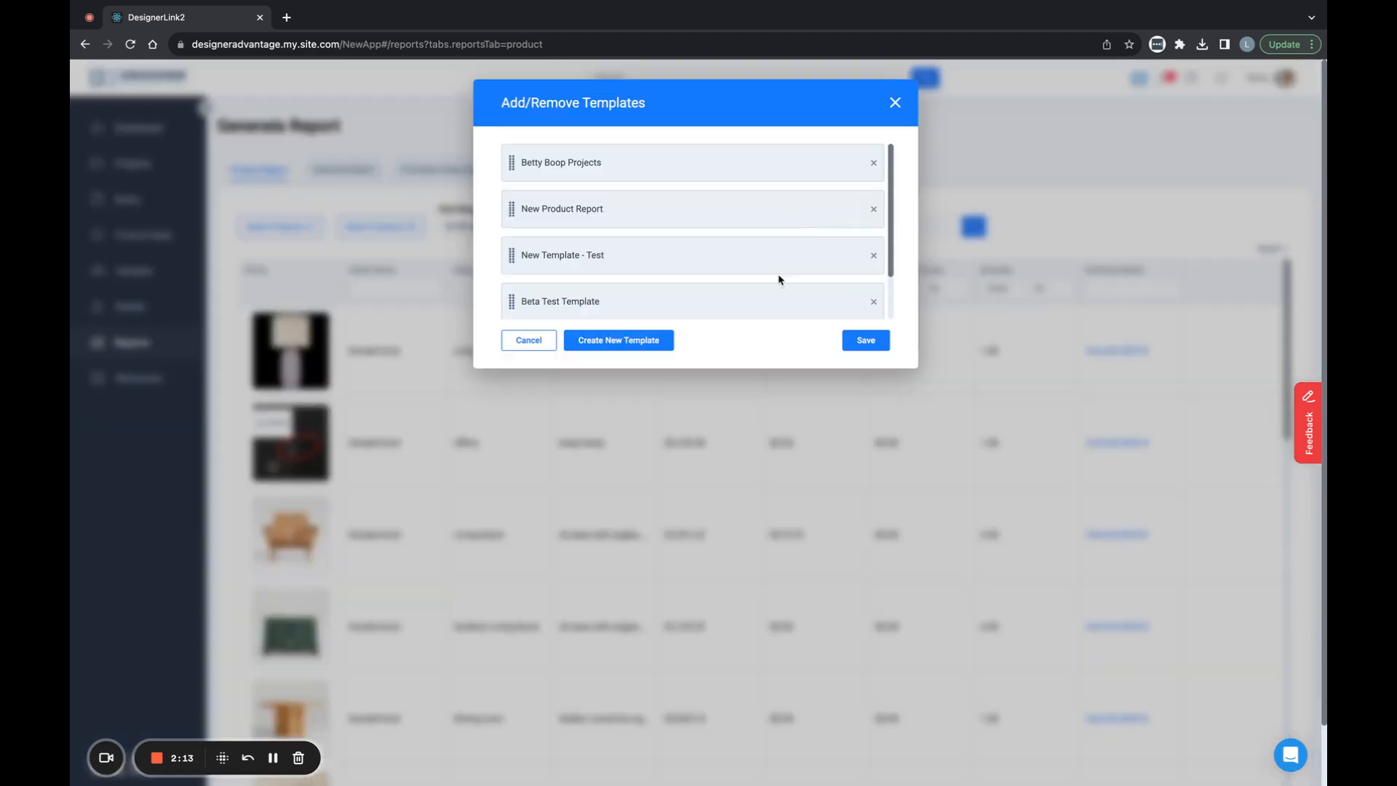
click(617, 340)
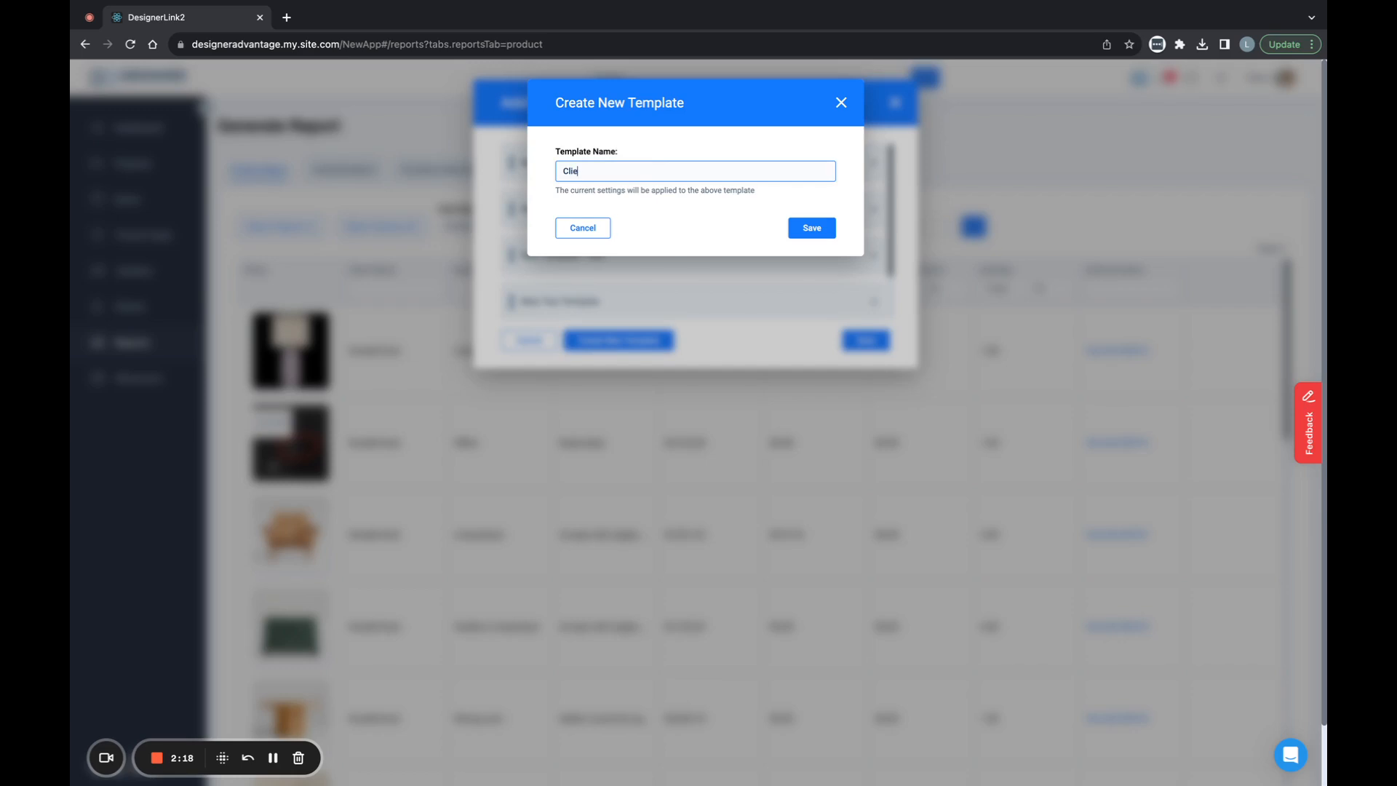
text(Client Status Report)
click(812, 228)
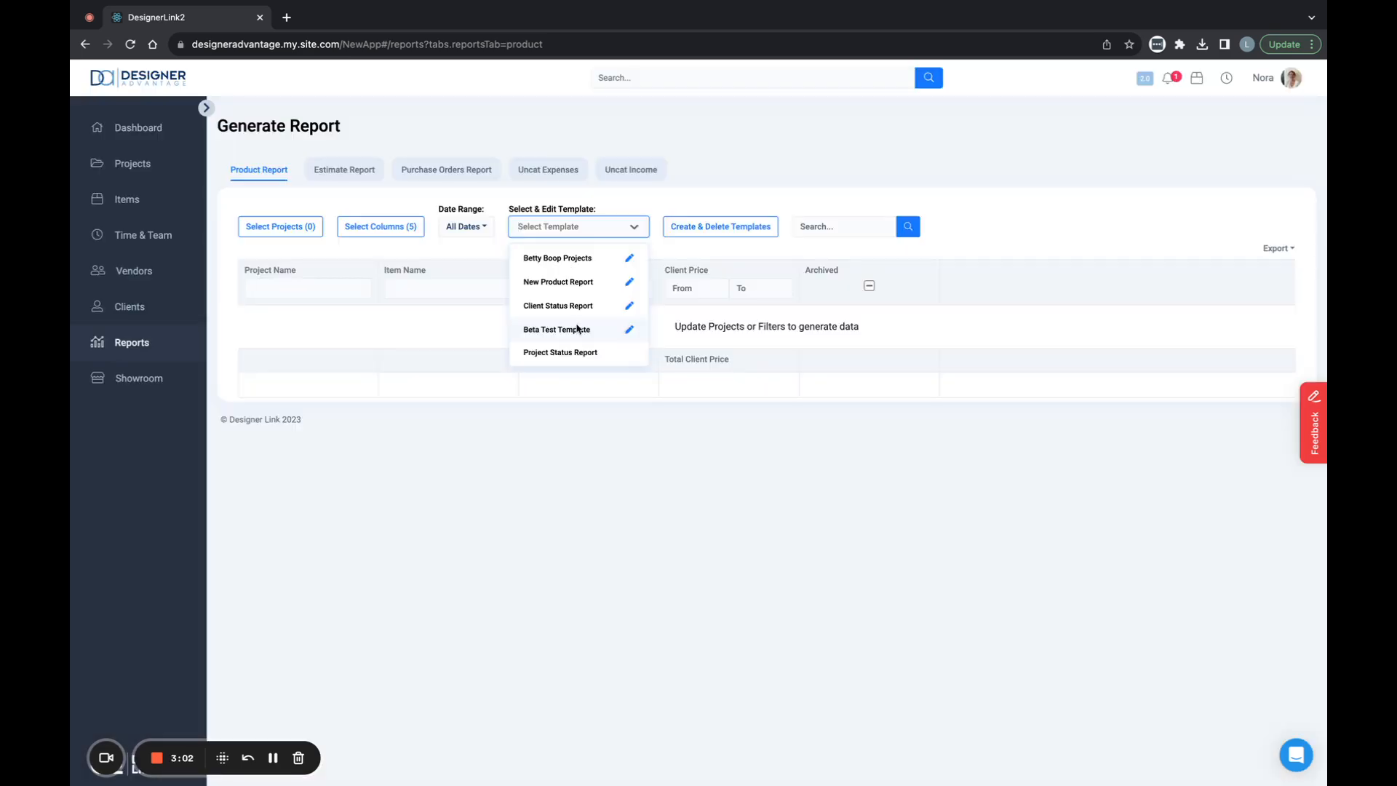
click(576, 307)
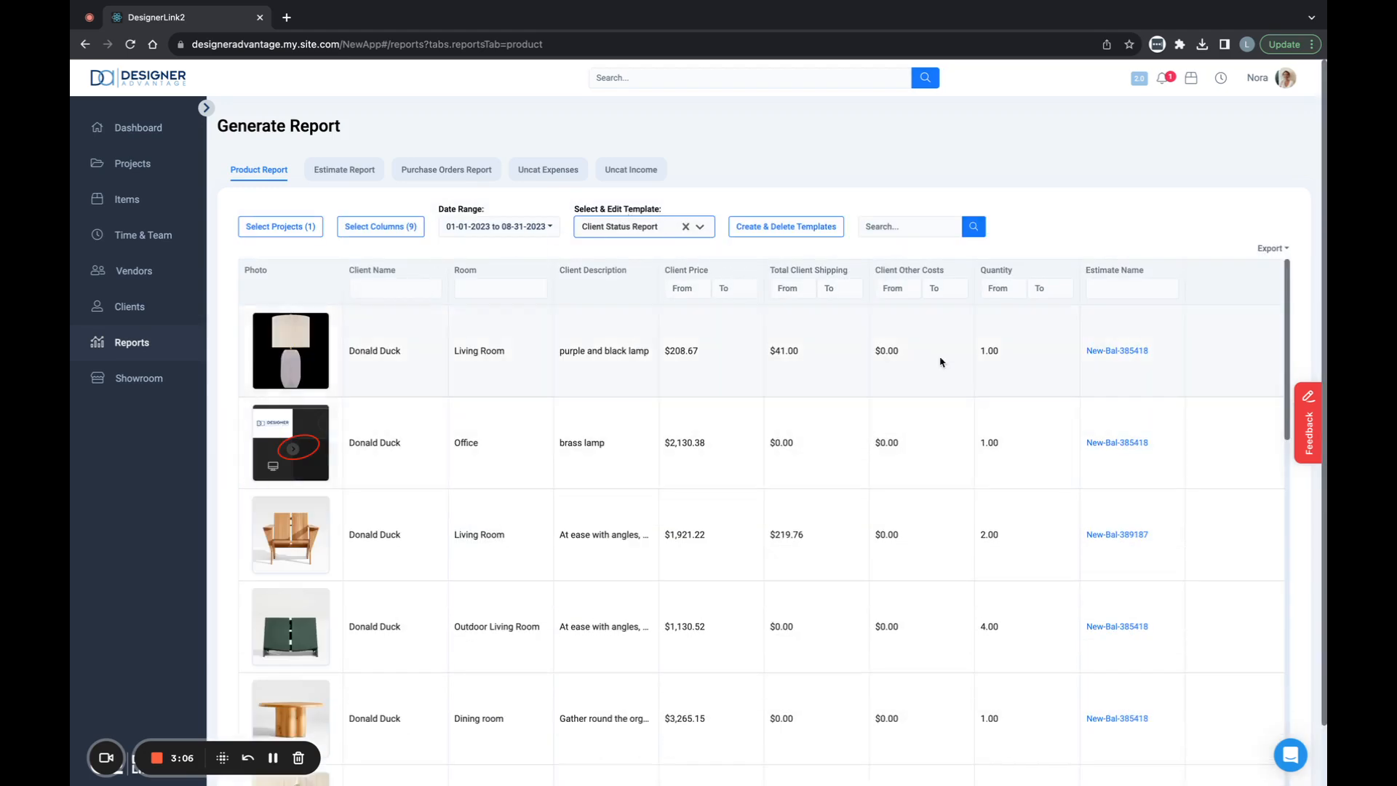
- Delete the Beta Test Template from the report templates and save the change
click(804, 222)
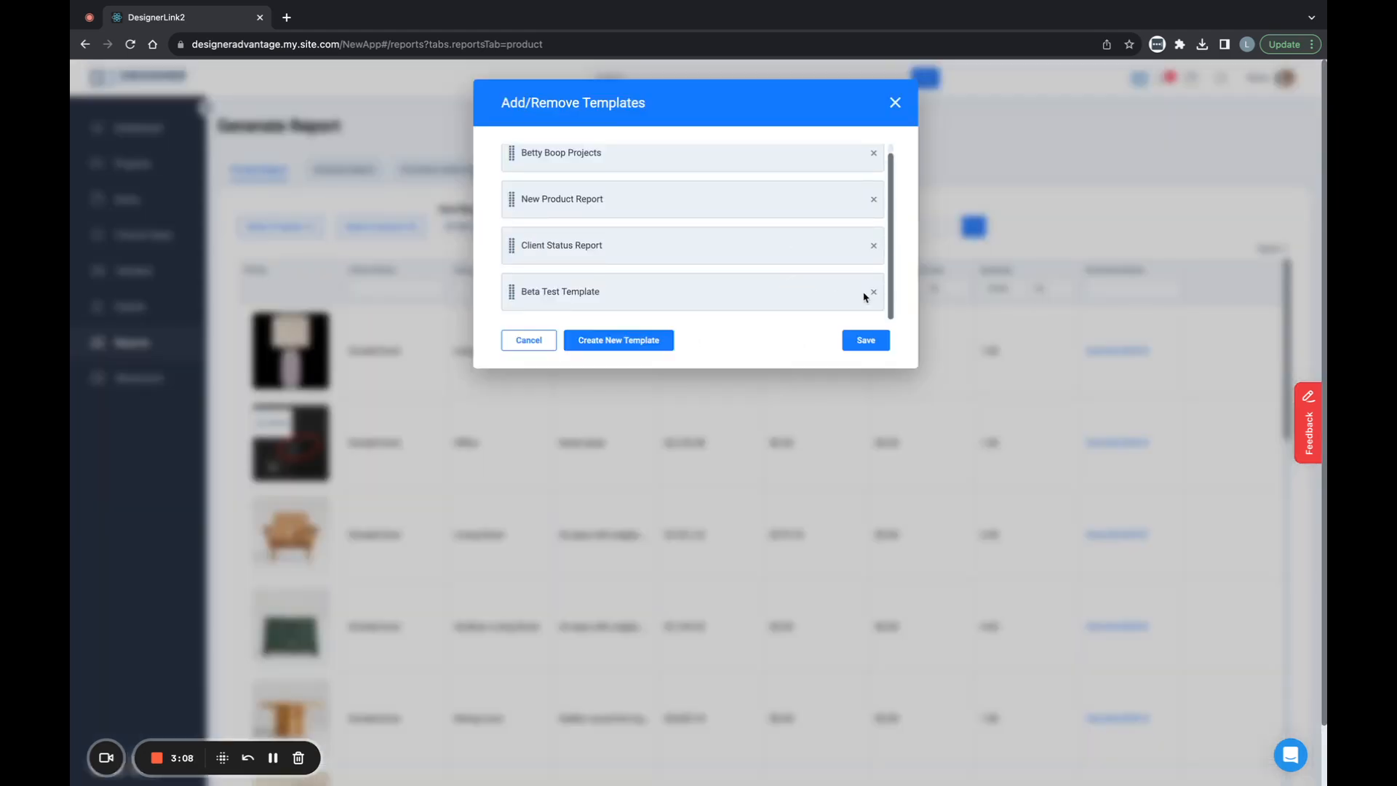
click(873, 293)
click(860, 306)
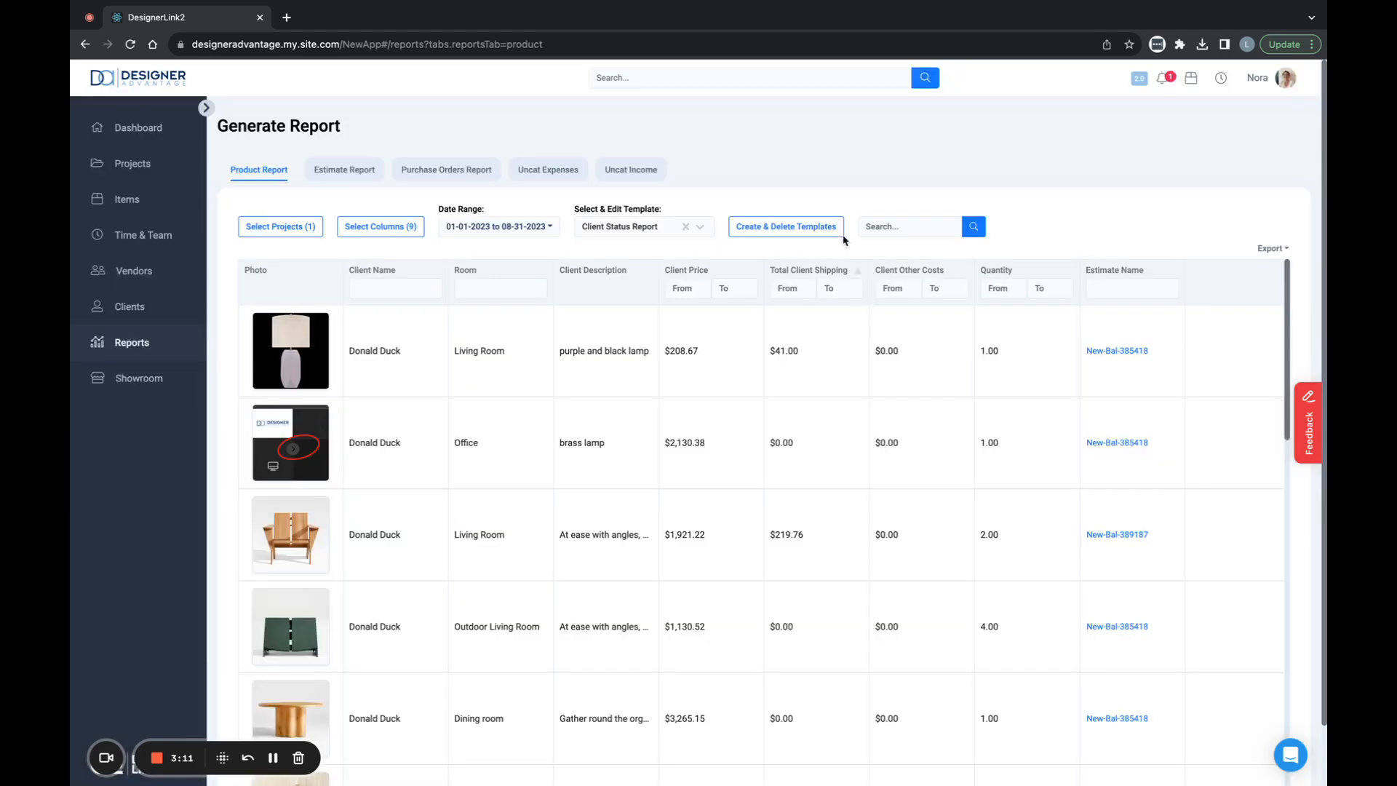
- Leave the template manager, then sort the product report by Room and filter the Room column to "Study"
click(829, 228)
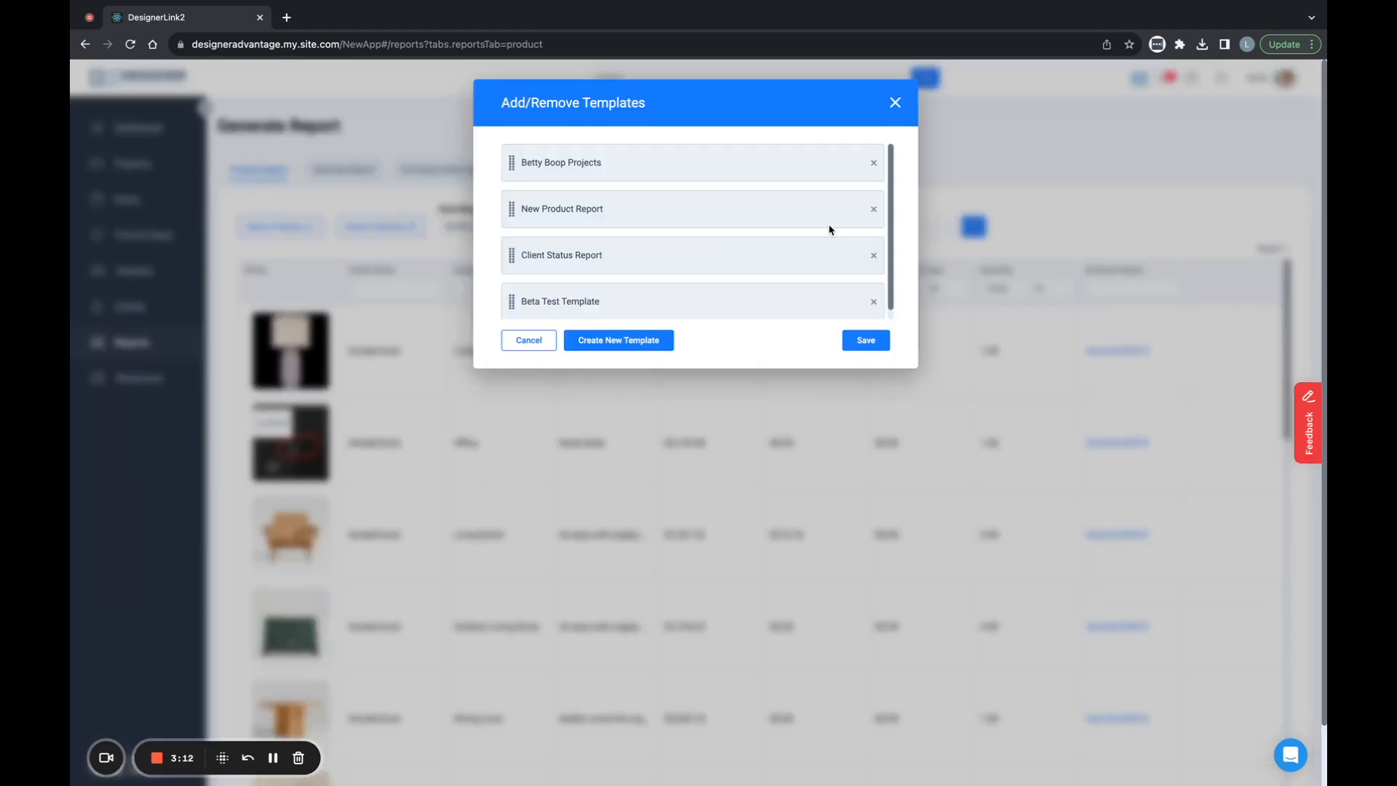
click(895, 103)
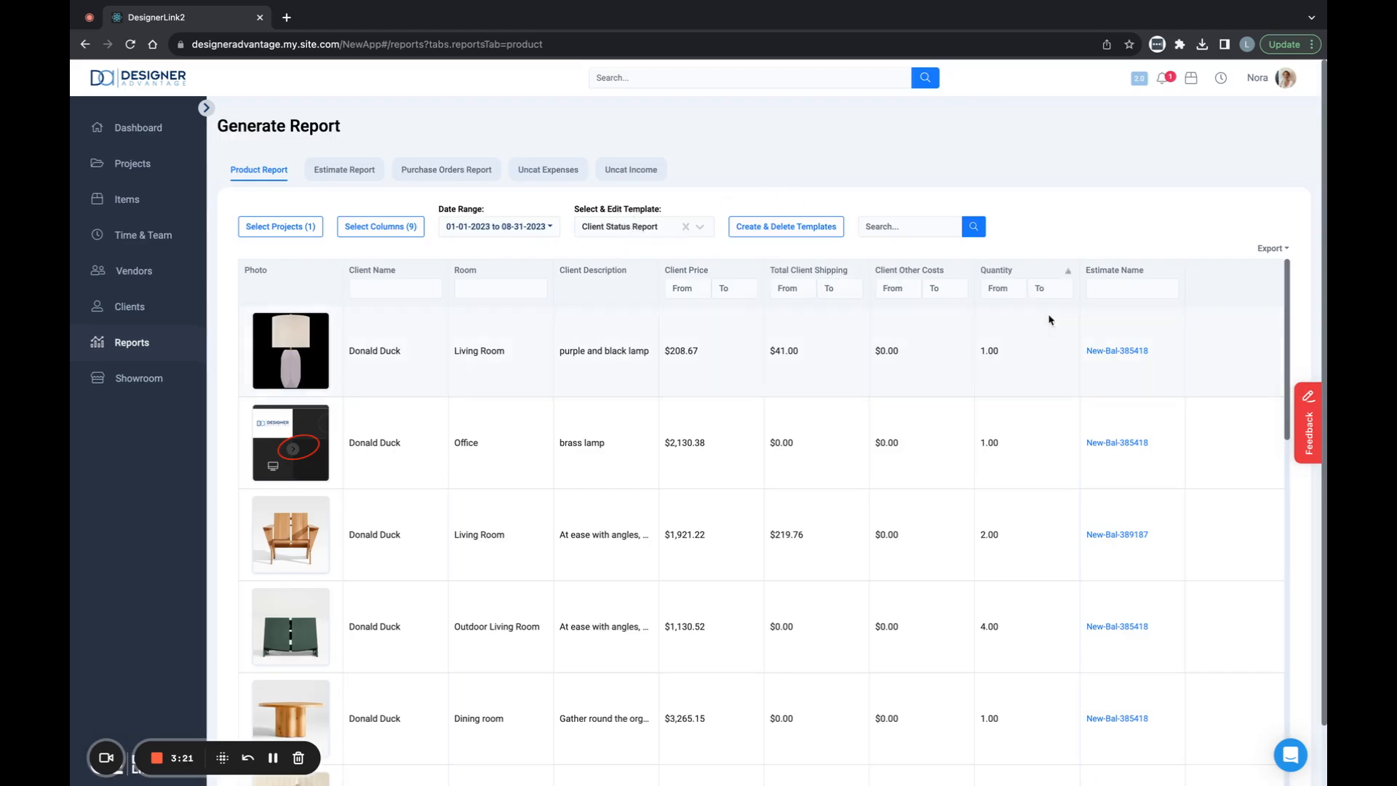
click(540, 275)
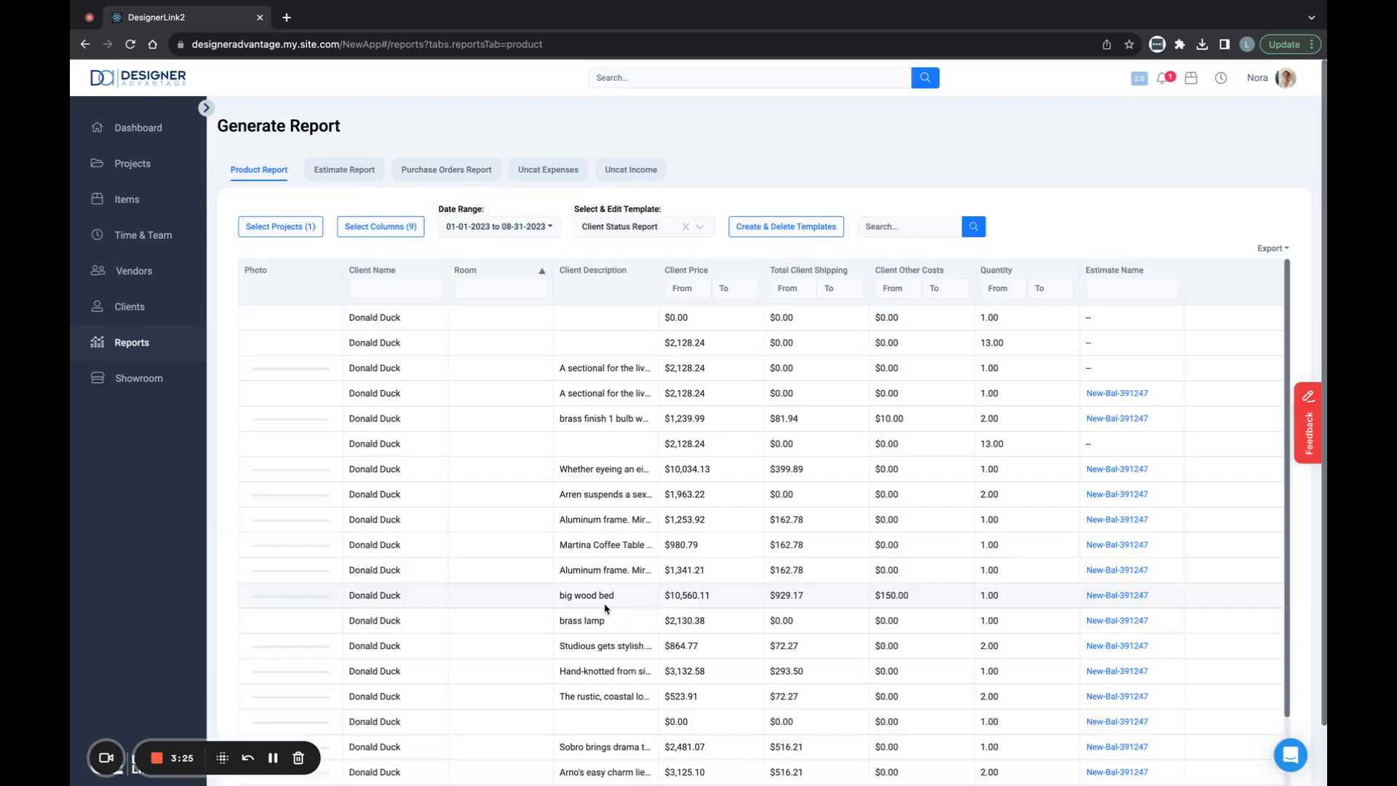
scroll(525, 341, down, 1)
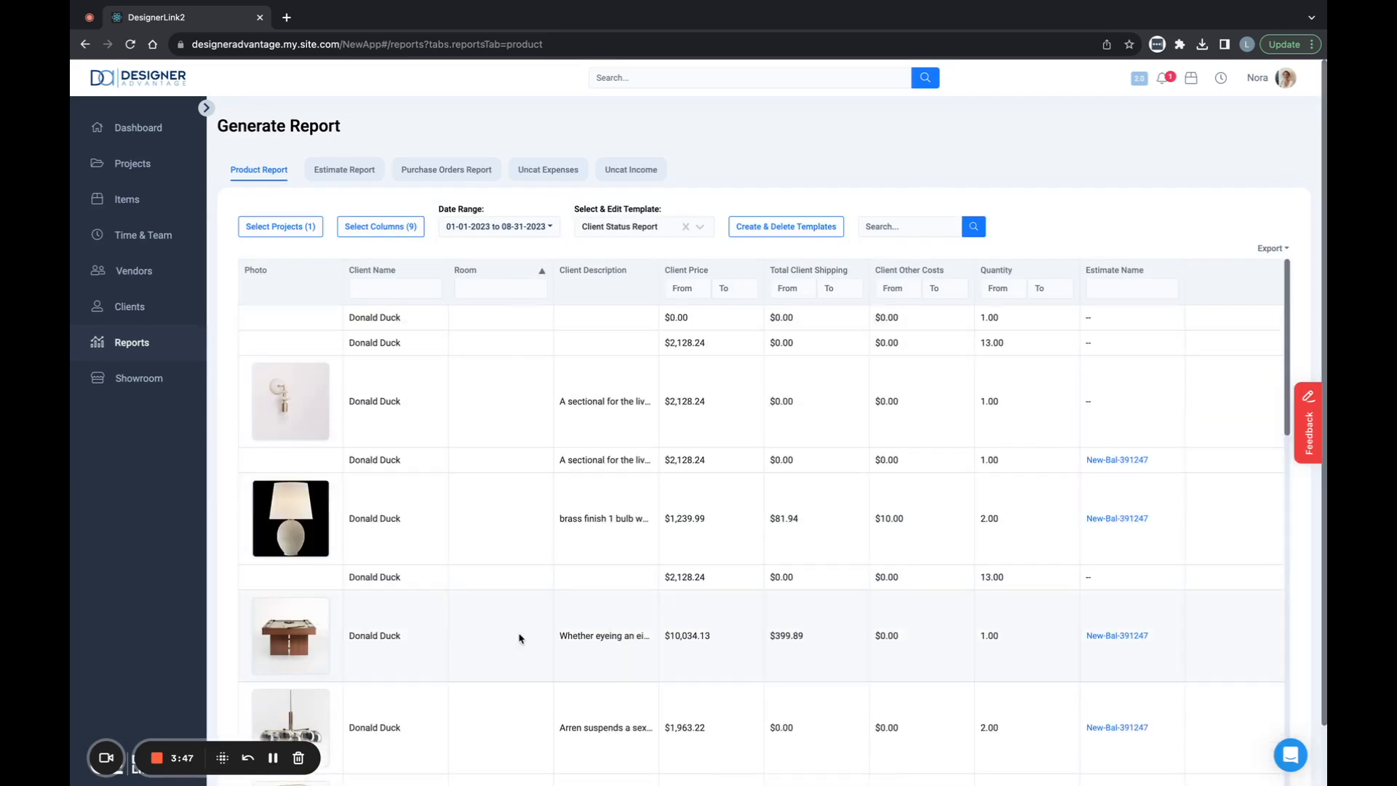
click(486, 291)
text(Study)
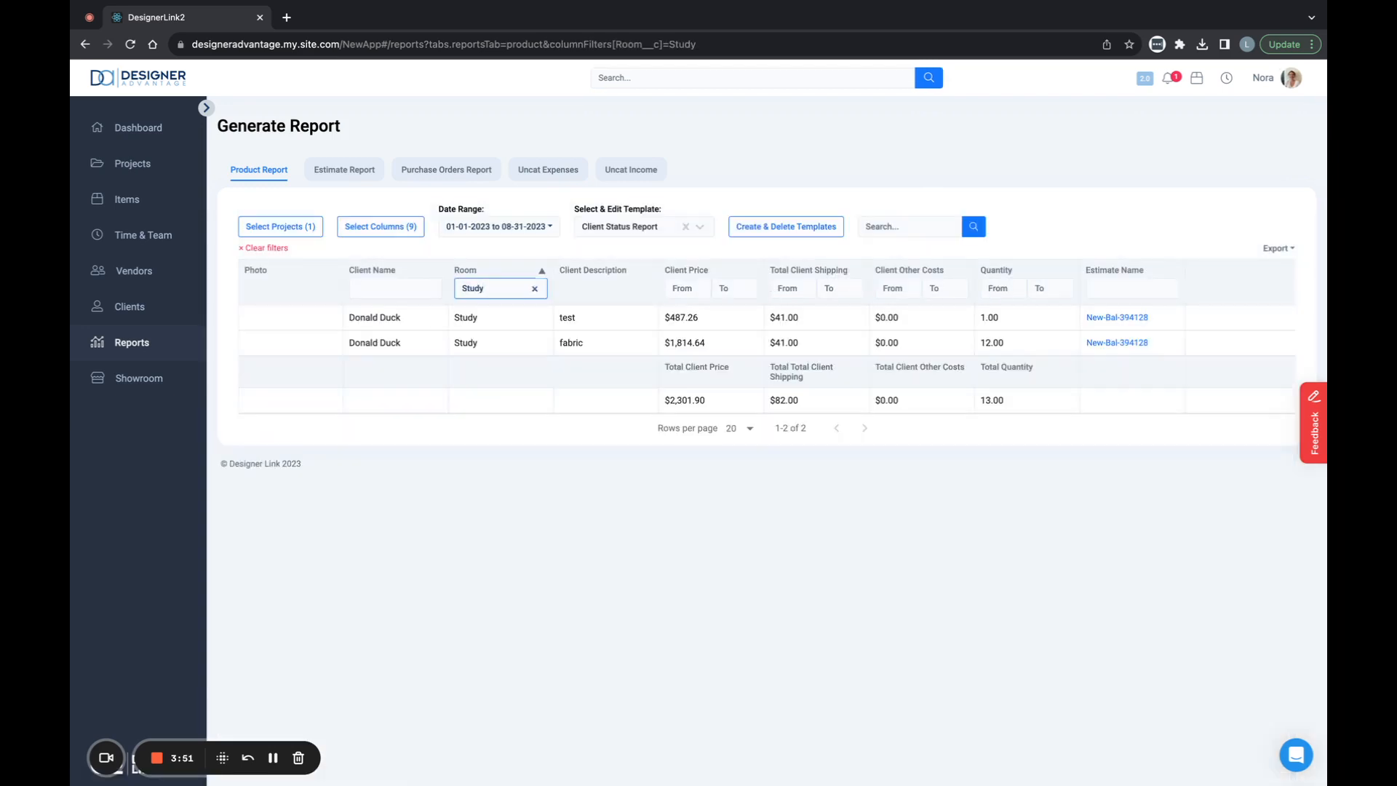
- Export the filtered report as a PDF, view the downloaded file, and return to the report page
click(1281, 251)
click(1229, 320)
click(1220, 348)
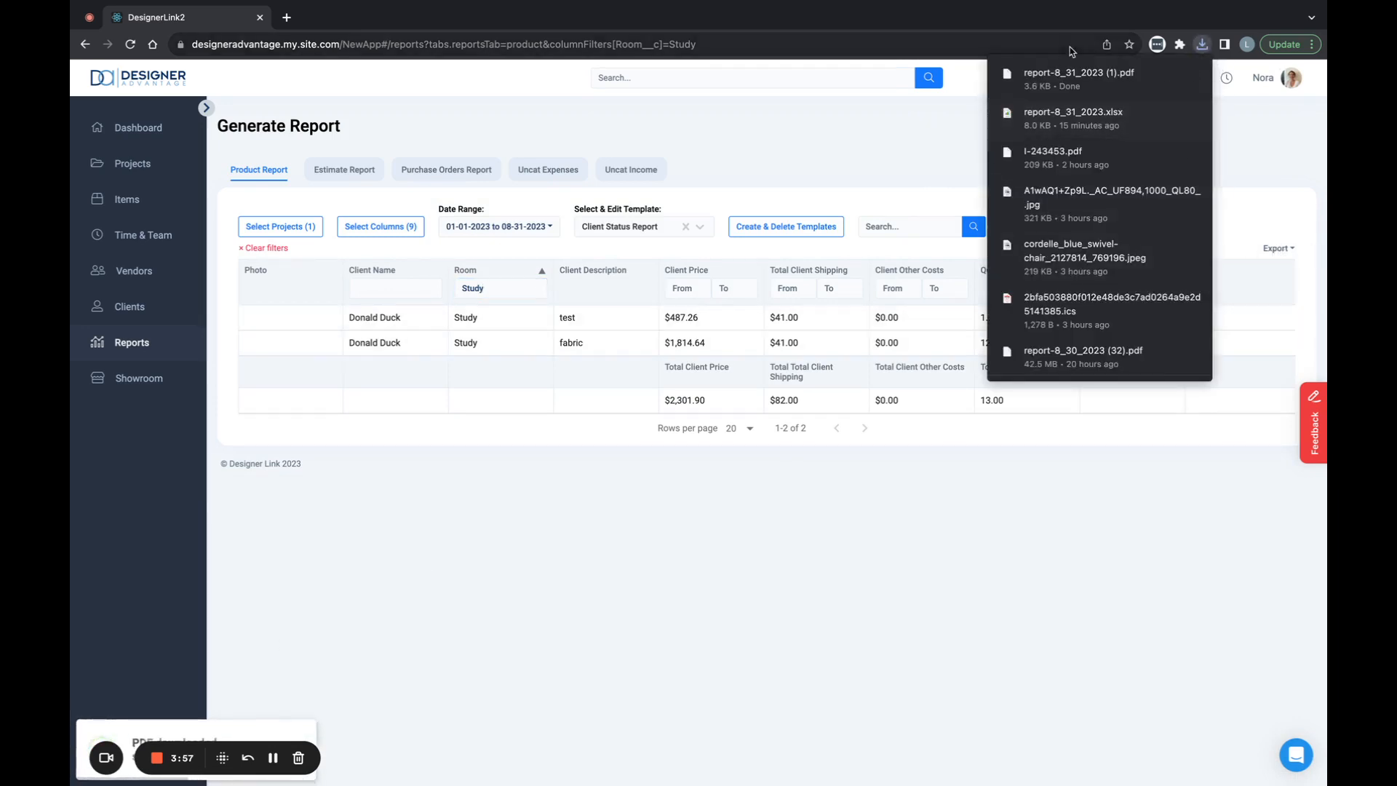
click(1079, 77)
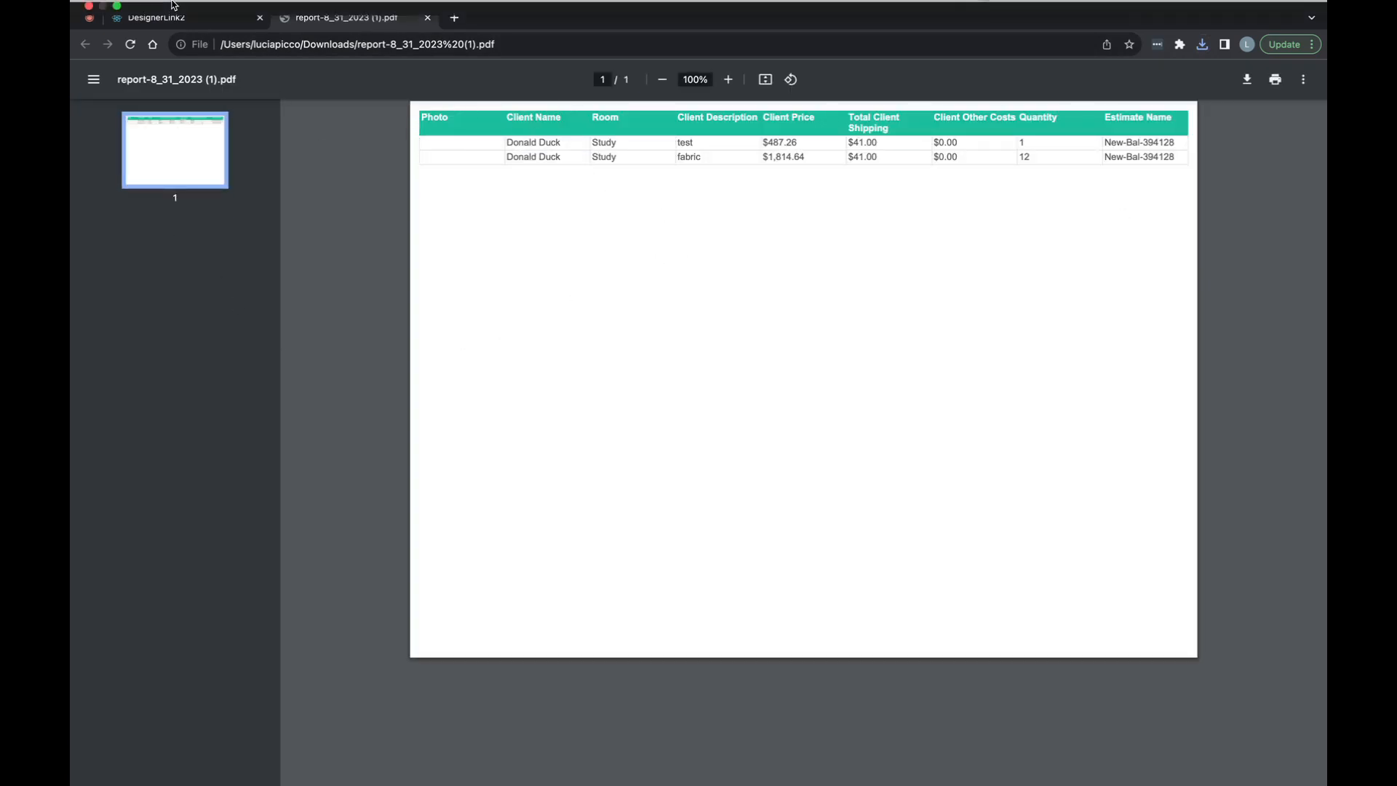
click(193, 56)
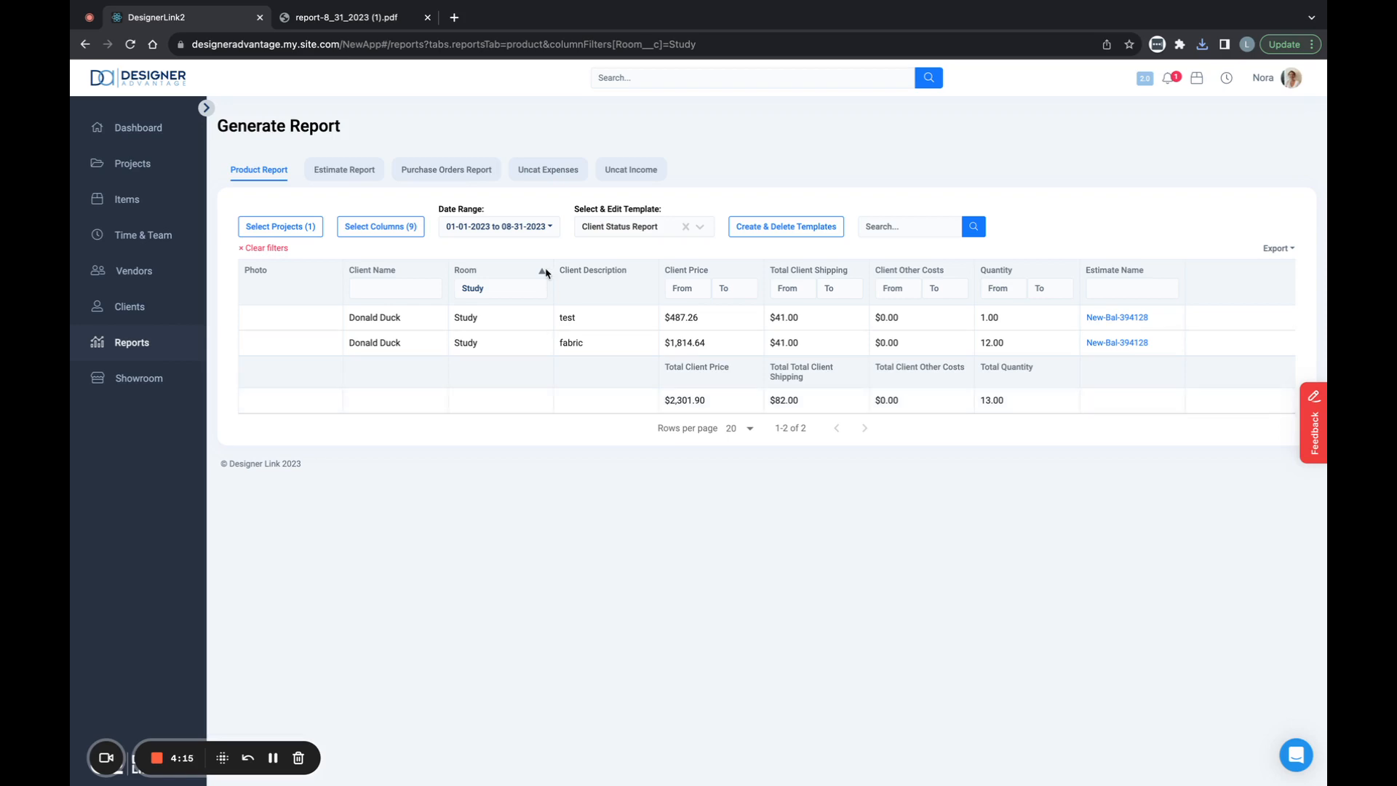
- Overwrite the Client Status Report template with the current settings, including the Study room filter
click(642, 226)
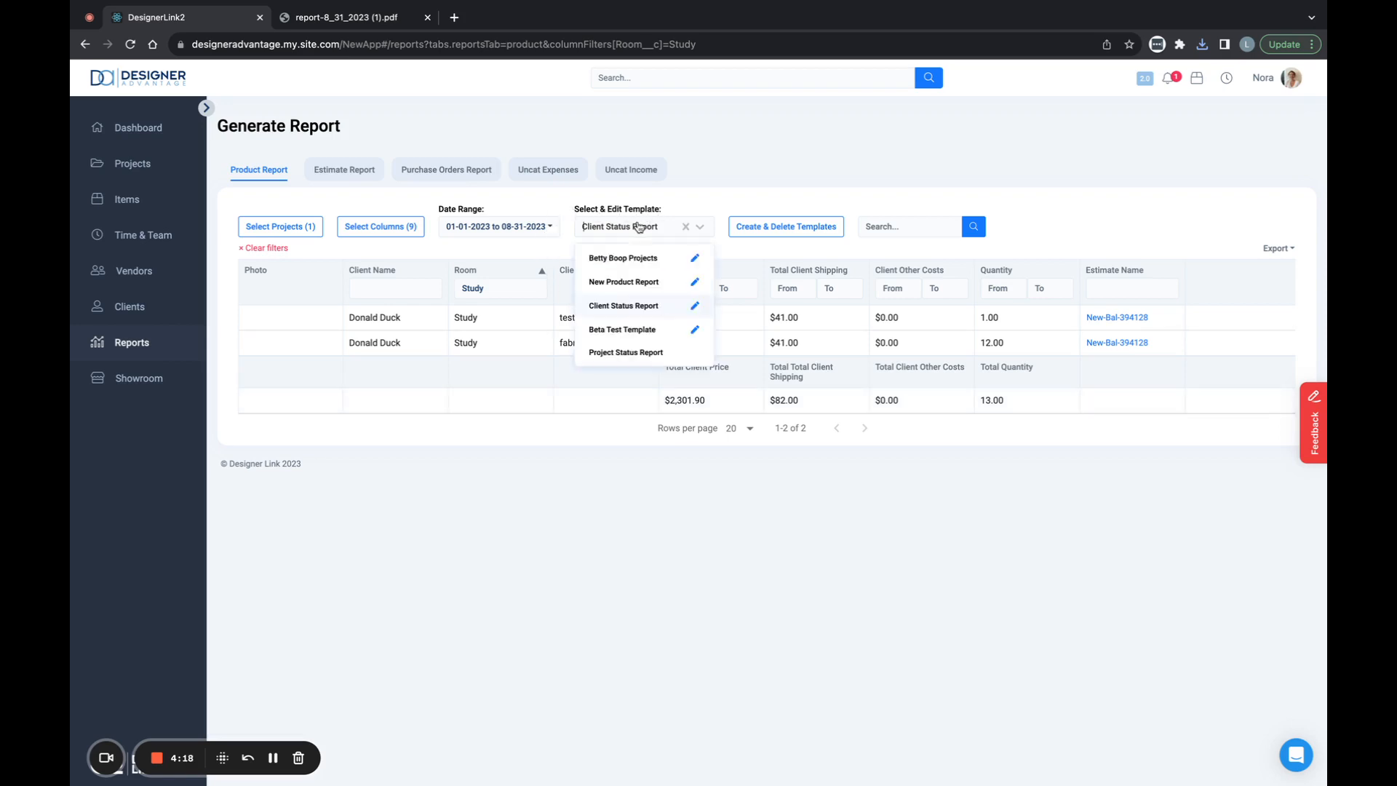
click(694, 306)
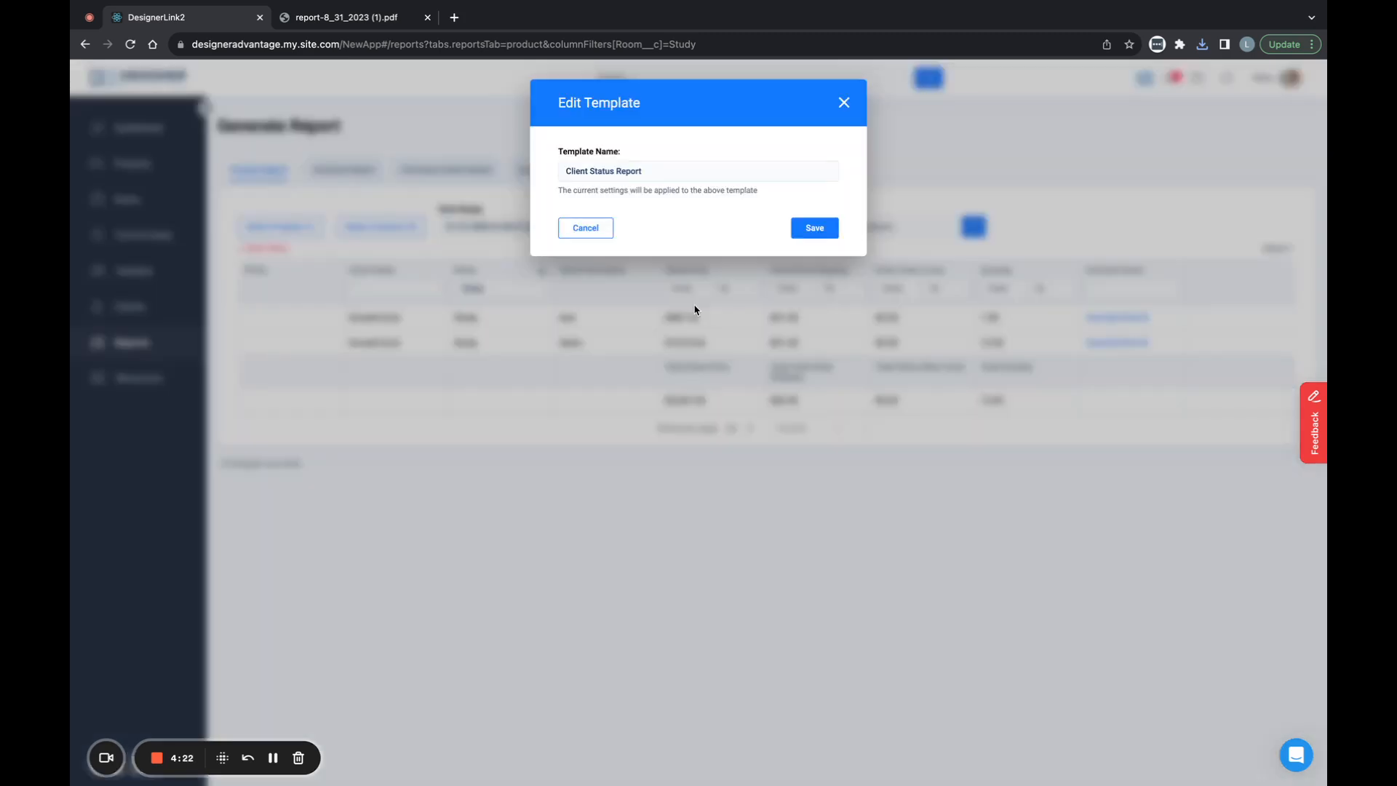
click(815, 227)
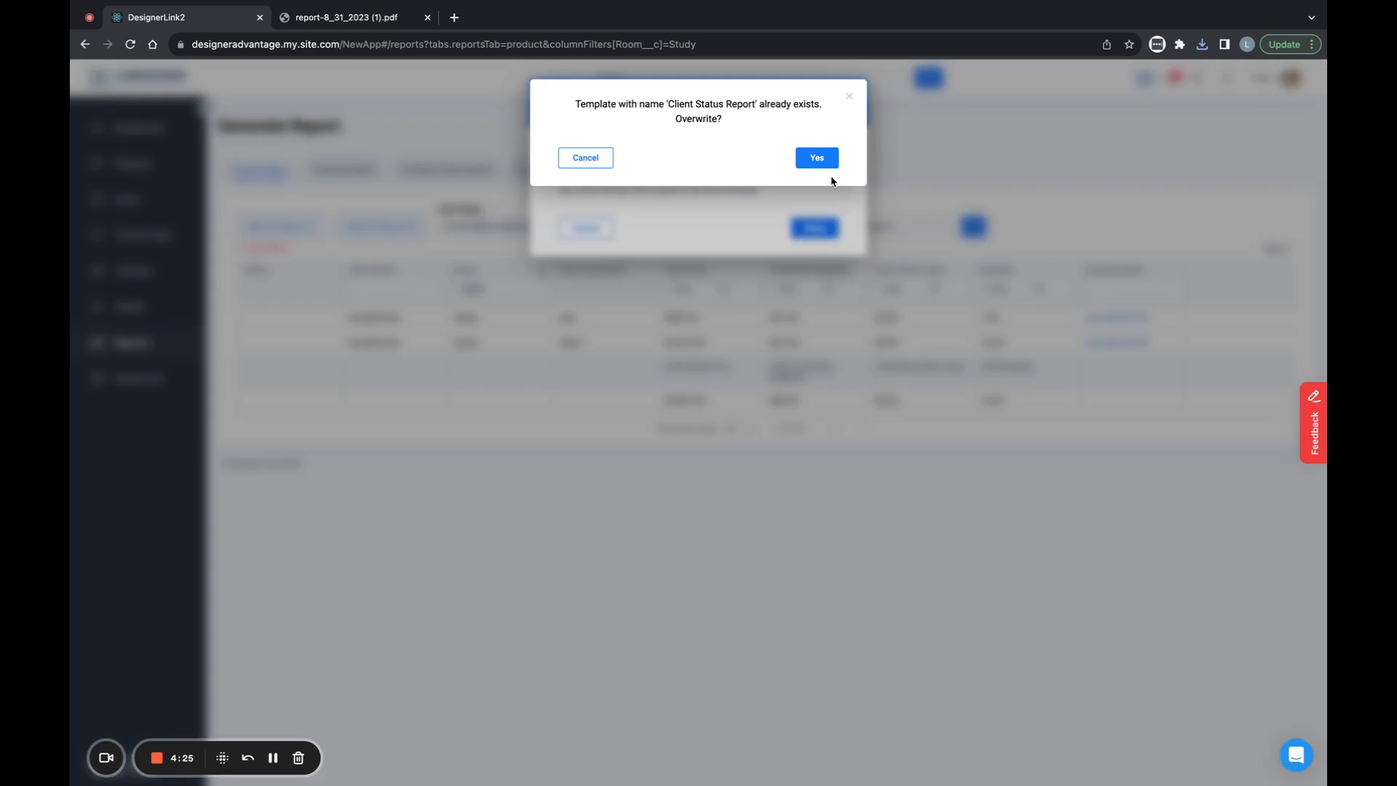
click(817, 157)
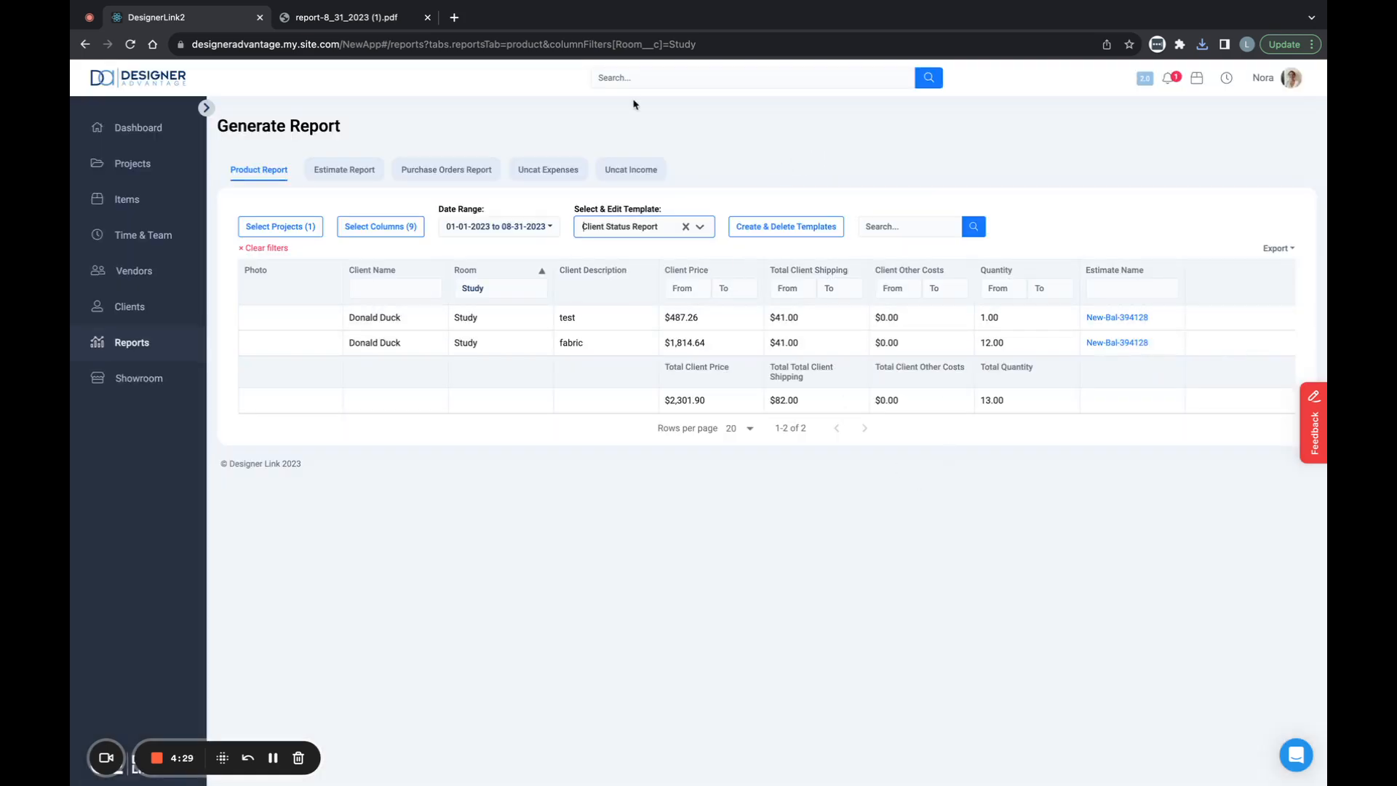
- Check the saved templates by loading Betty Boop Projects and switching back to Client Status Report
click(633, 232)
click(618, 260)
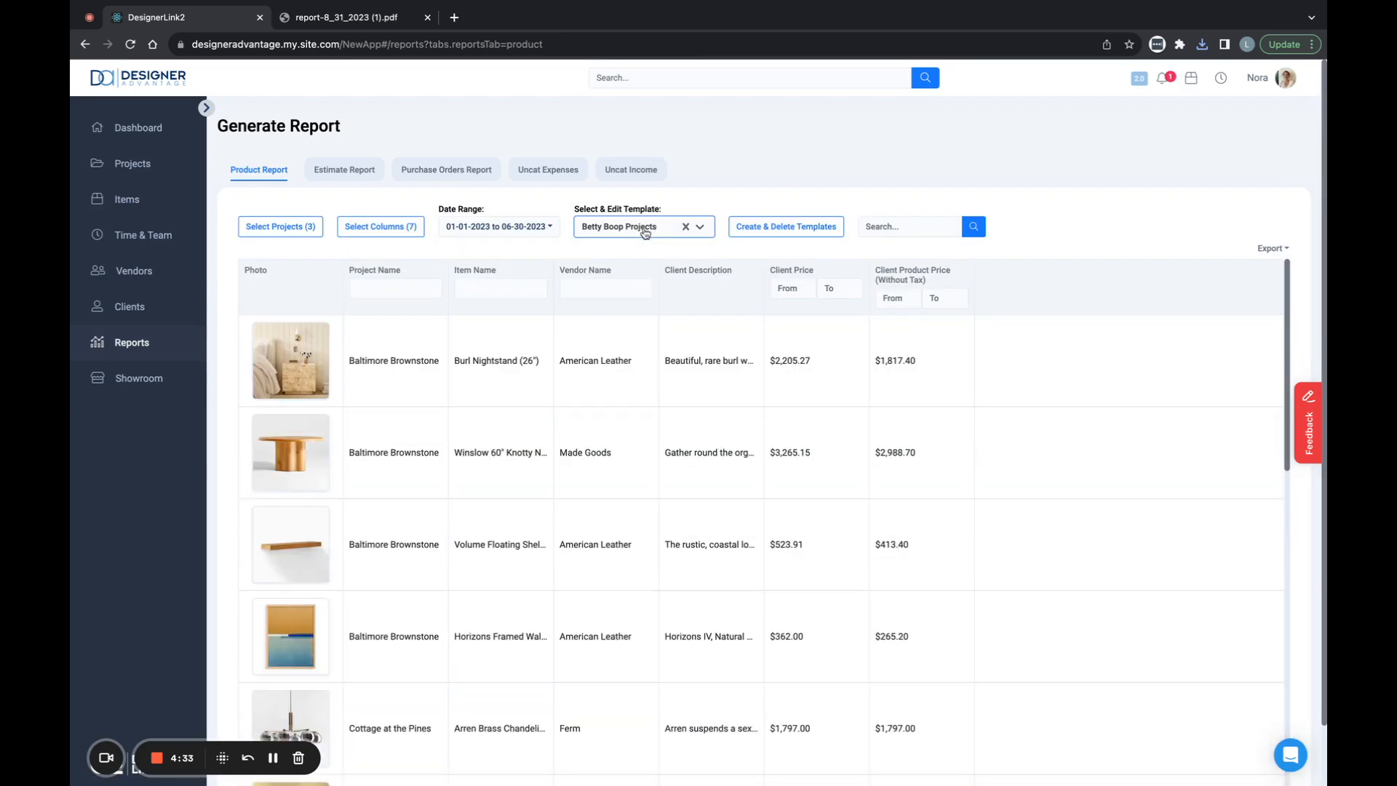
click(636, 235)
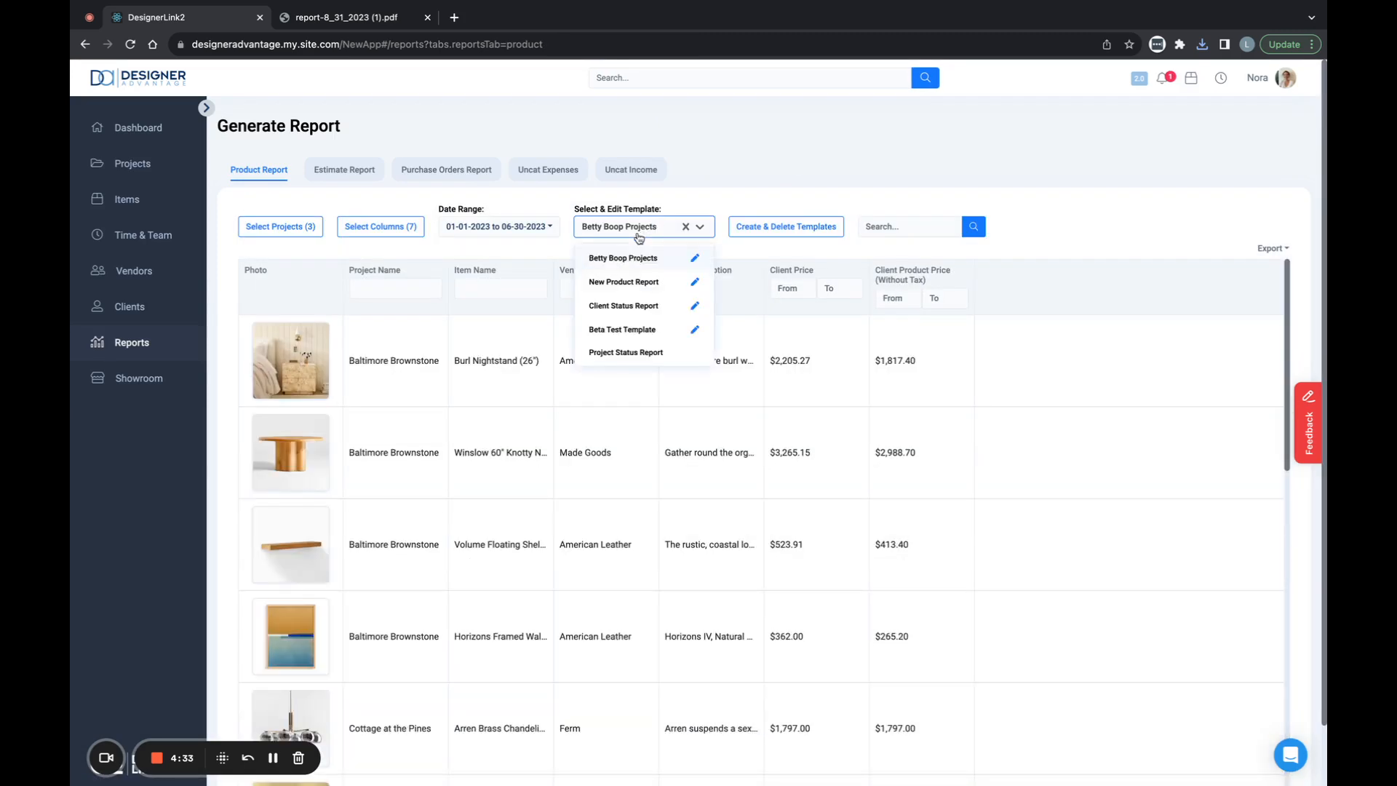
click(631, 307)
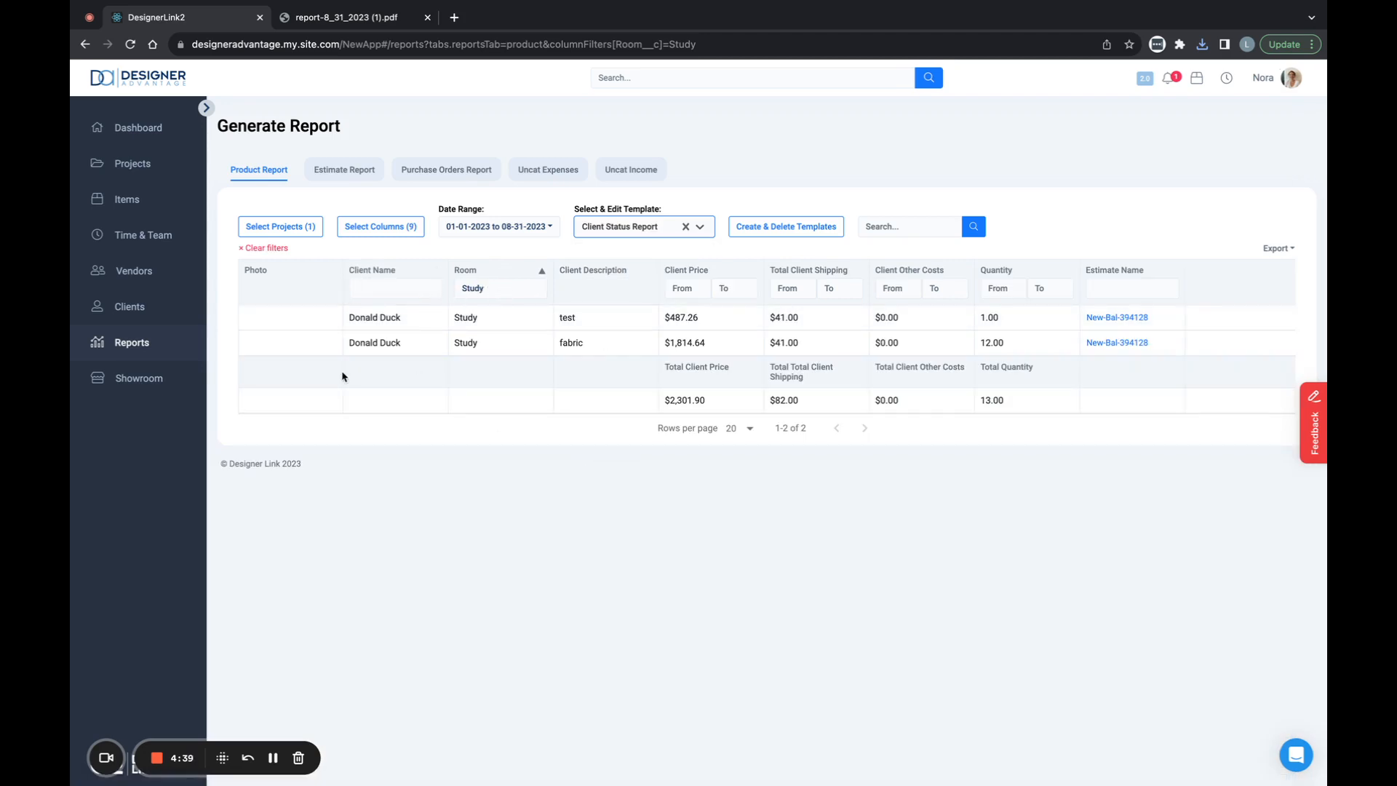
- Clear the Study filter and overwrite the Client Status Report template with the unfiltered settings
click(263, 249)
click(649, 227)
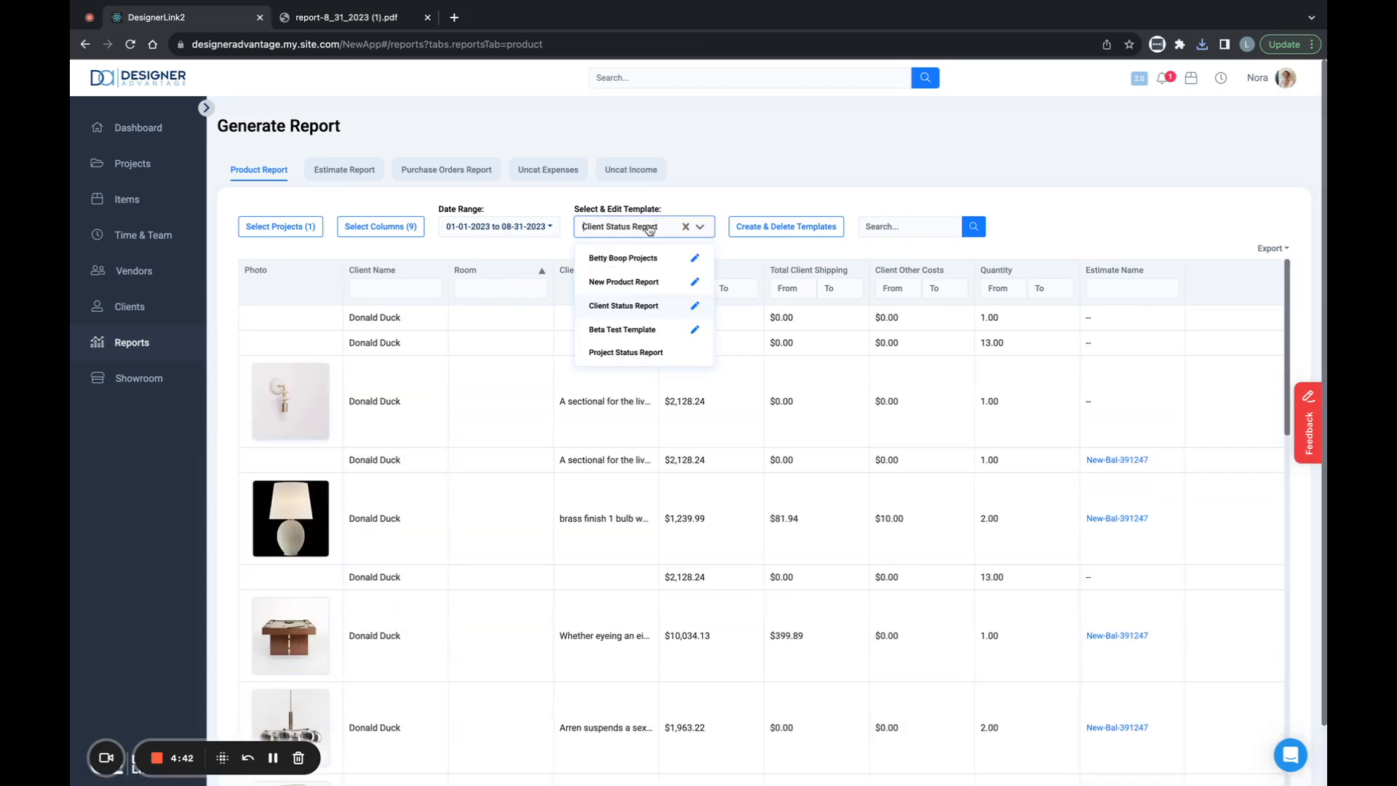
click(695, 305)
click(811, 227)
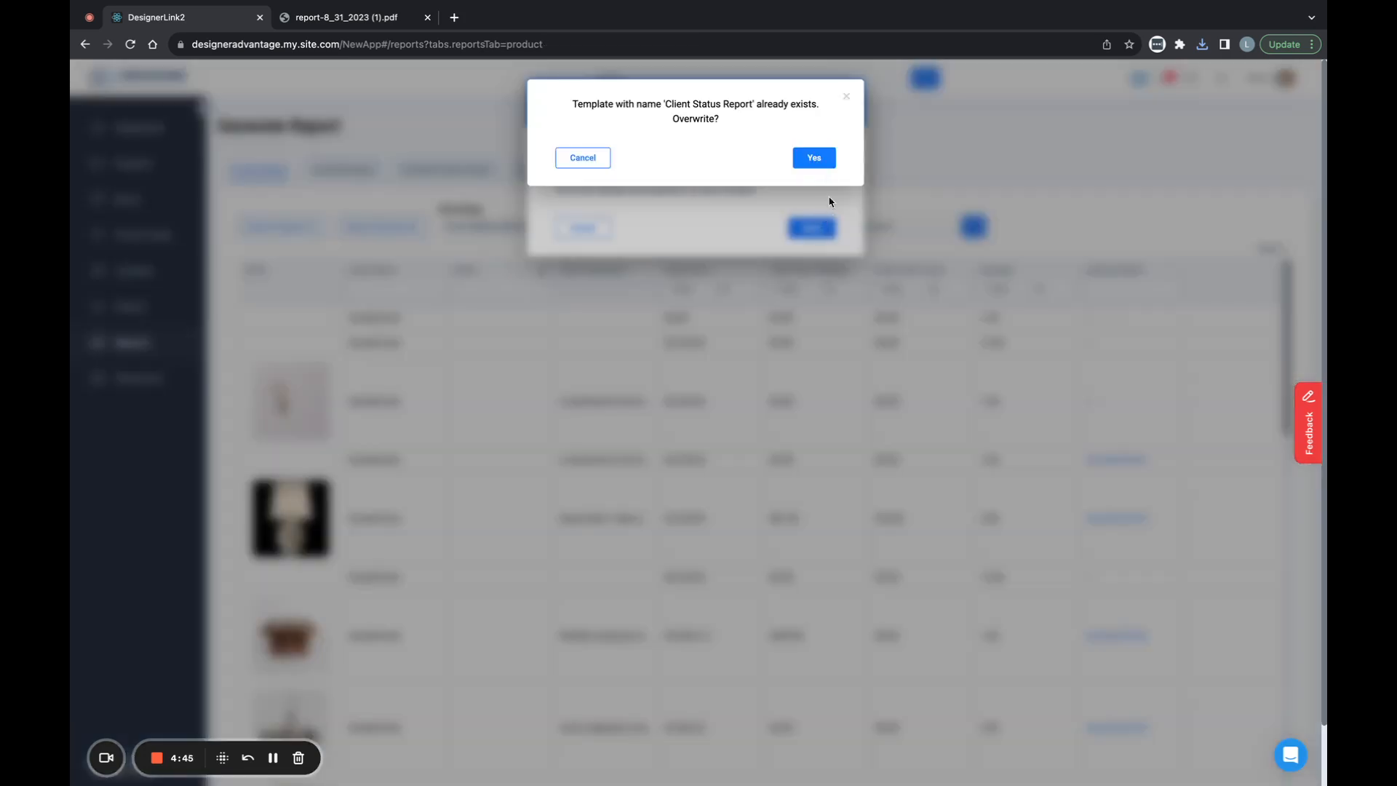
click(821, 158)
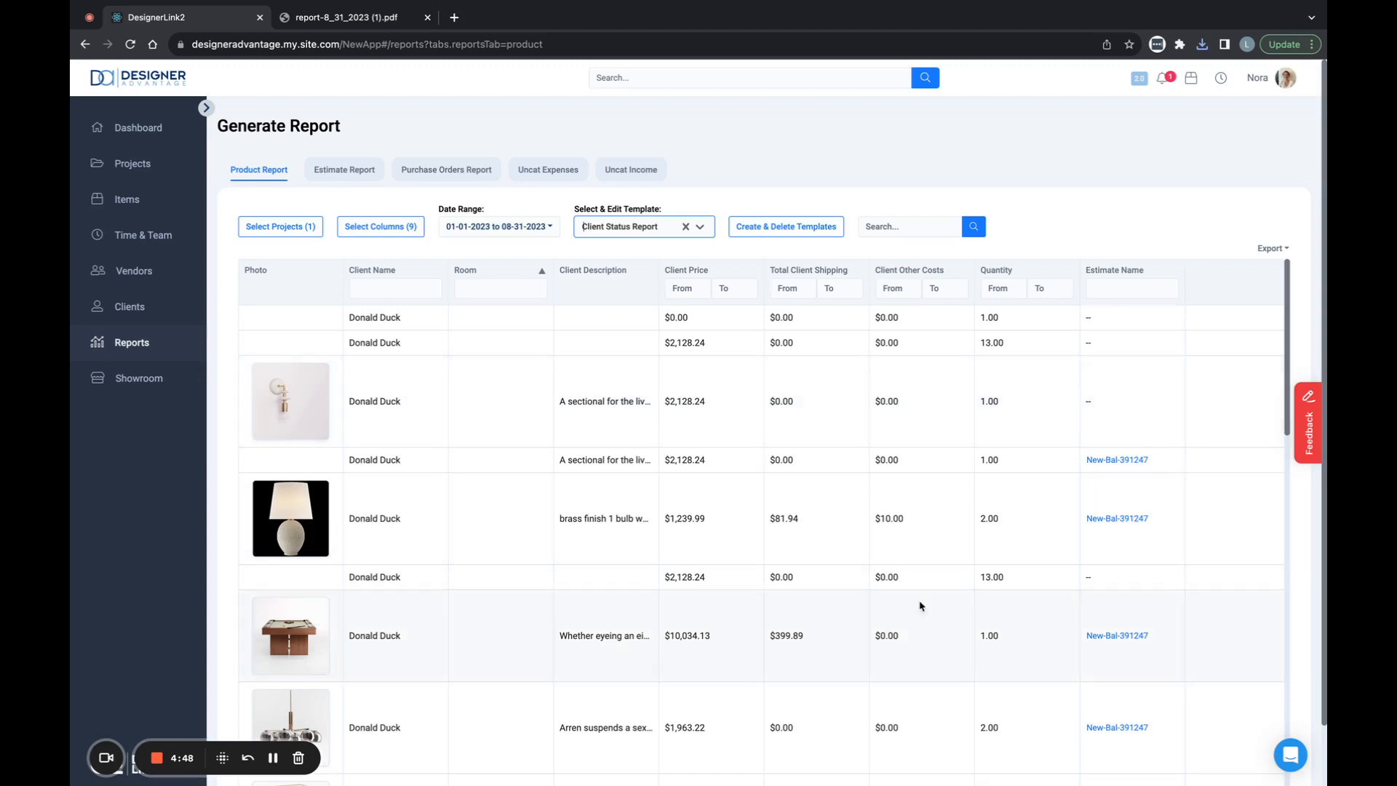
- Sort the report by Estimate Name and view the available export formats
click(1153, 278)
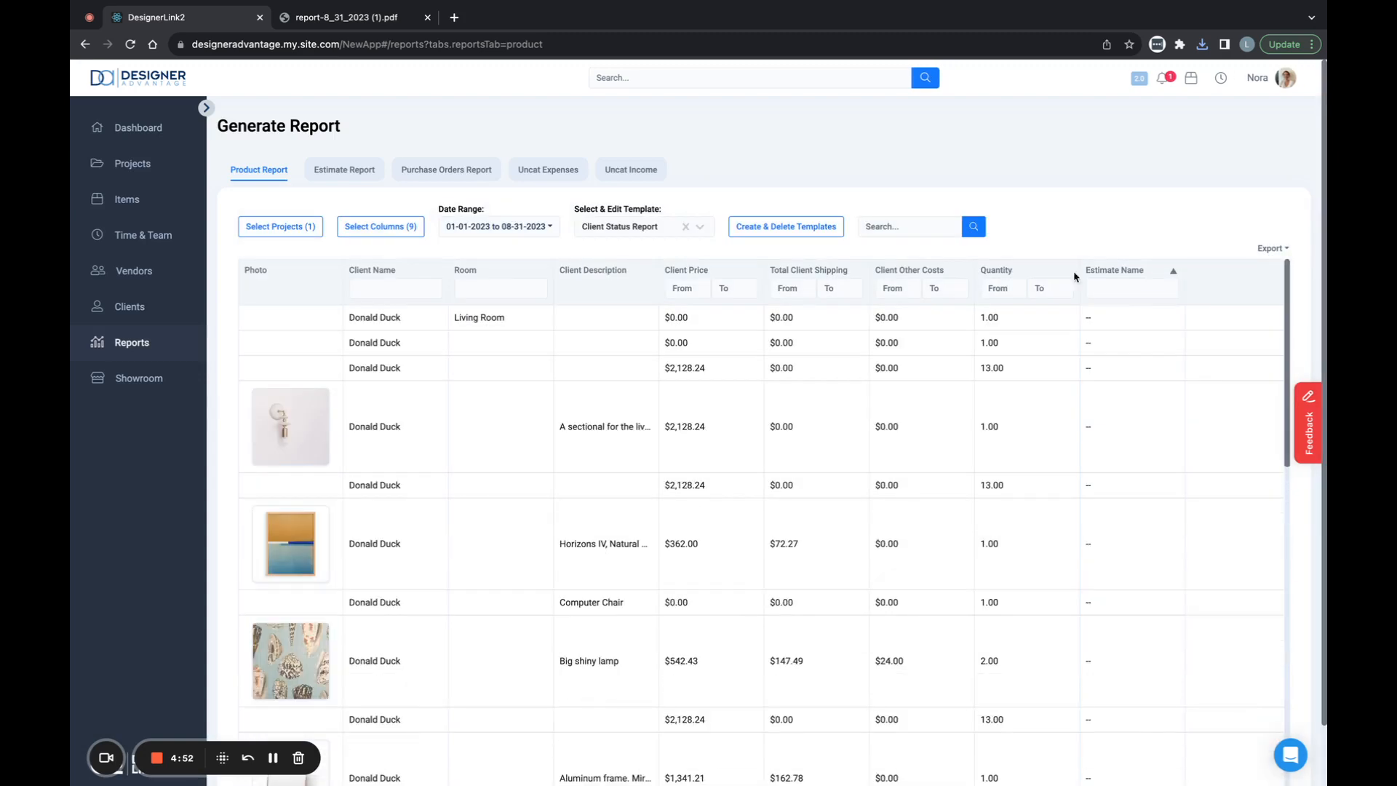
click(872, 226)
click(1275, 249)
click(1253, 316)
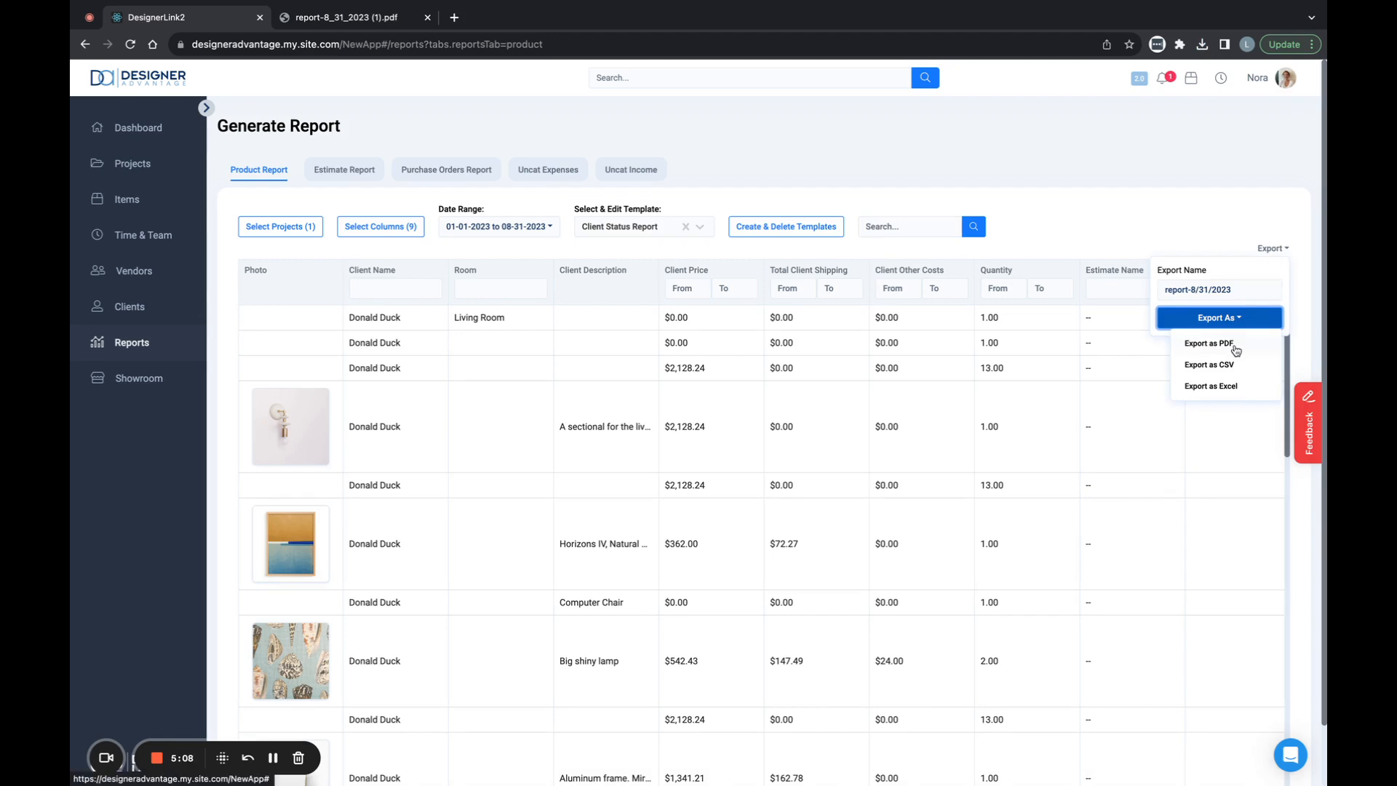
click(1252, 387)
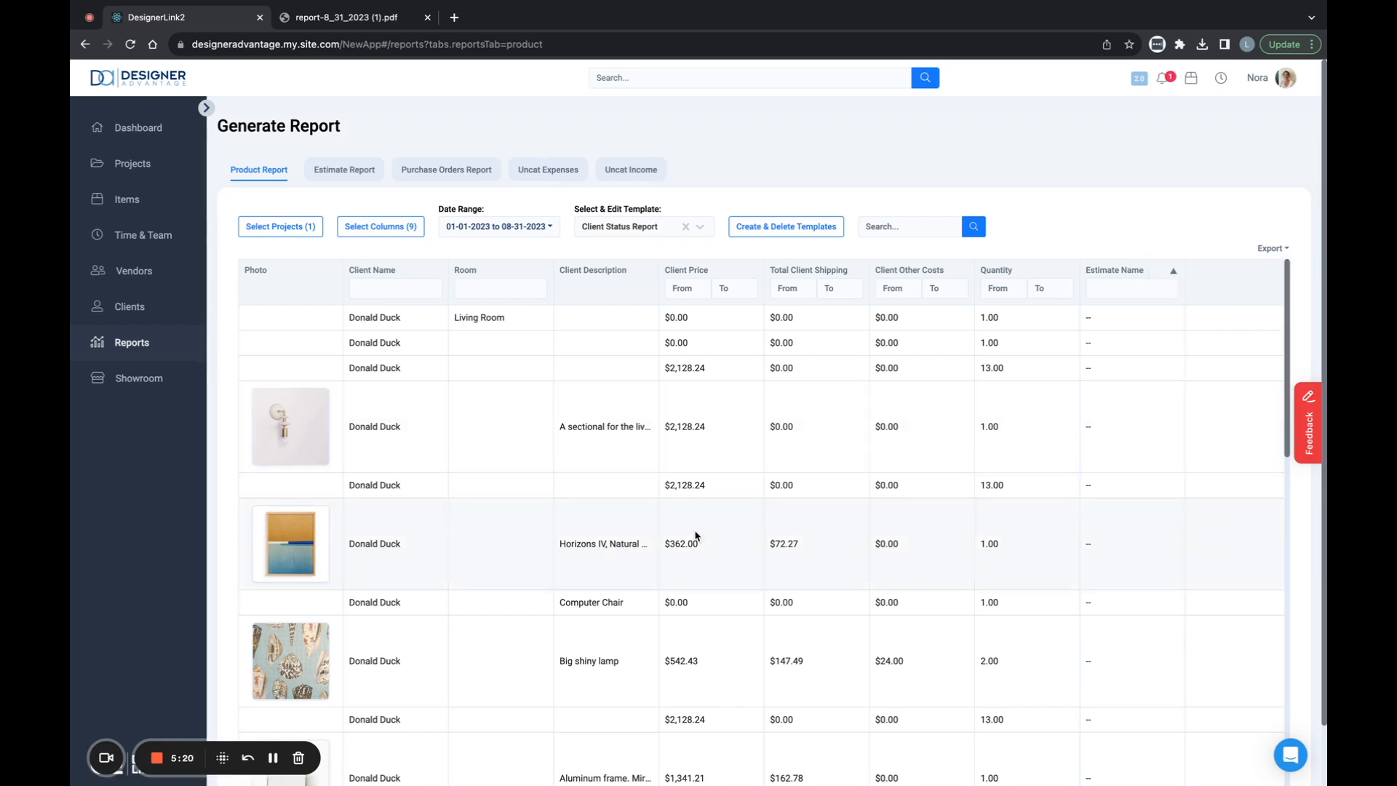
- Open the status report from the Baltimore Brownstone project and apply the Client Status Report template to it
click(123, 163)
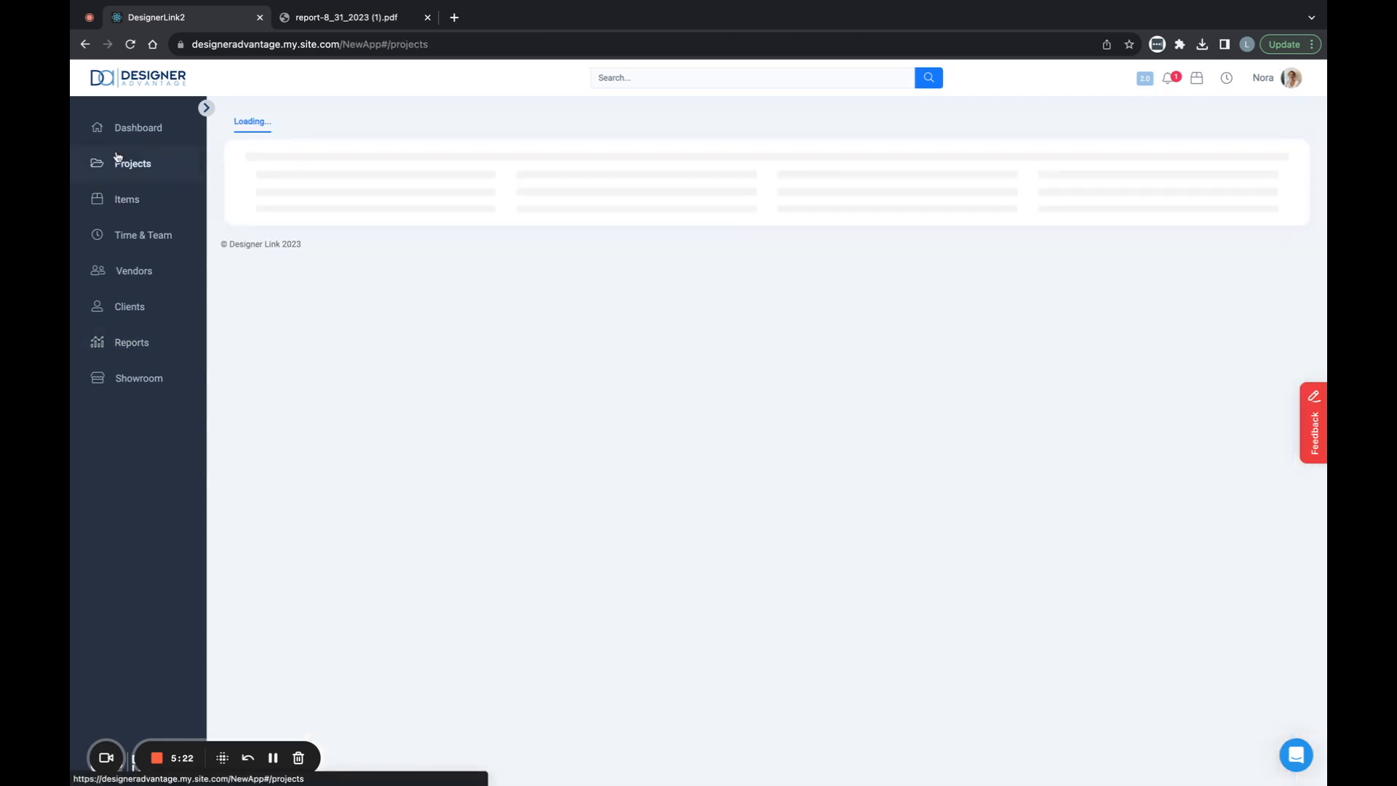
click(360, 242)
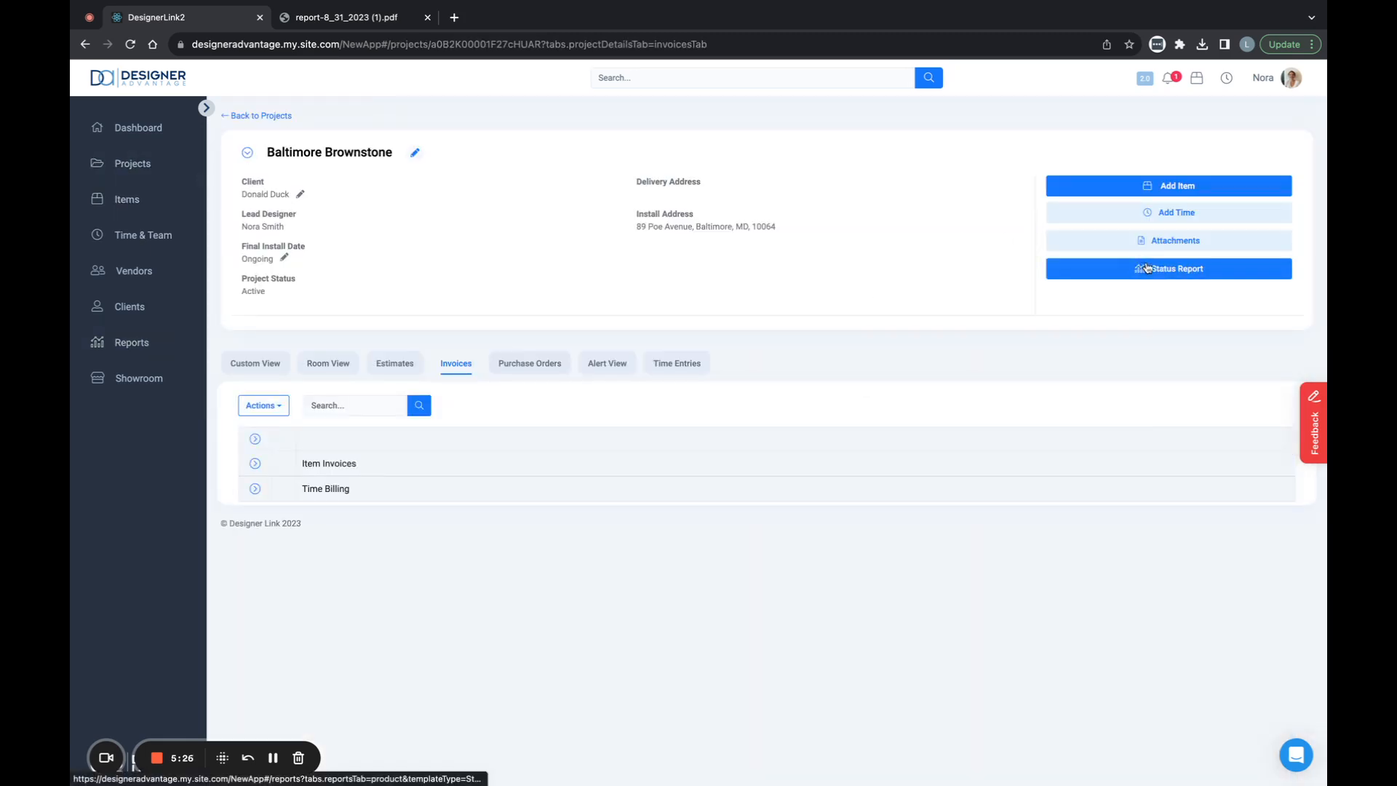
click(1171, 275)
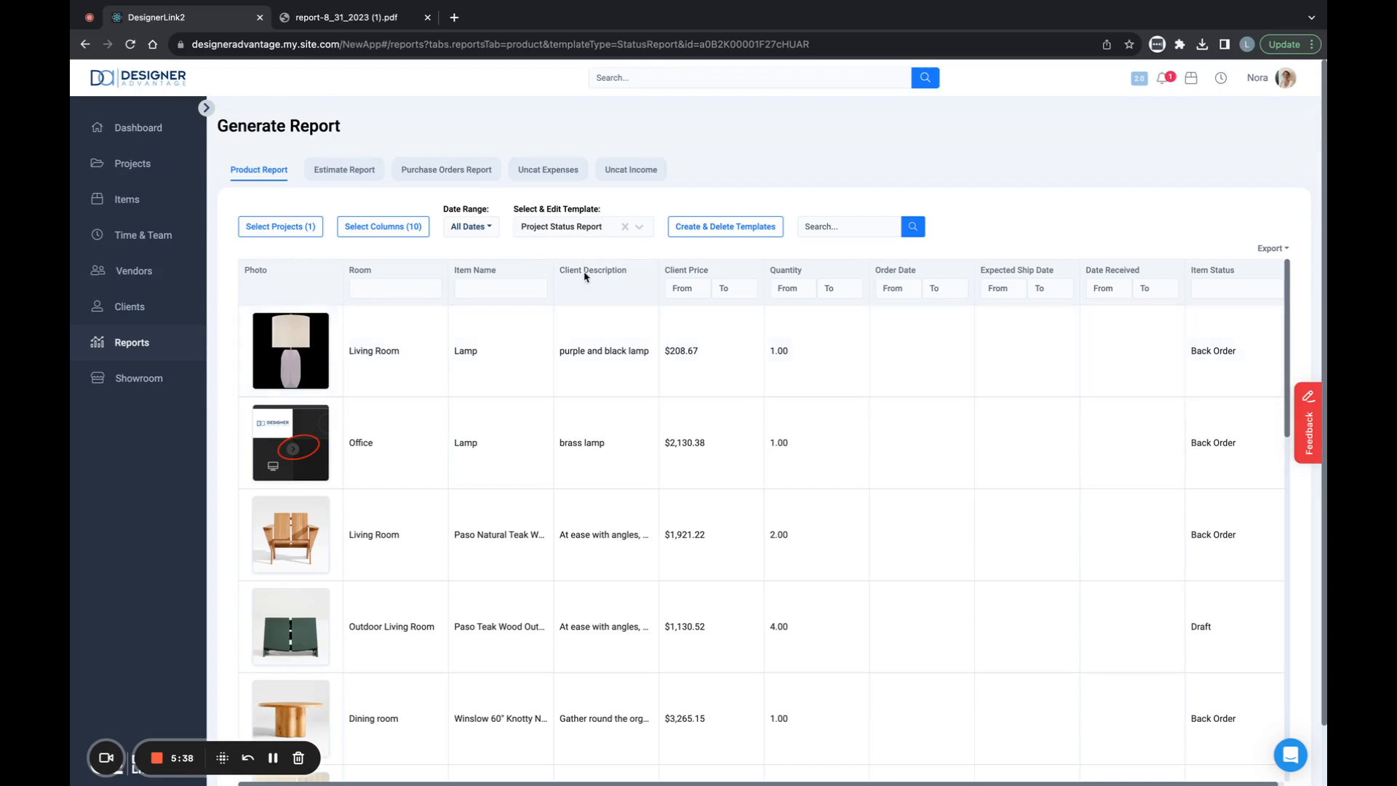
click(592, 231)
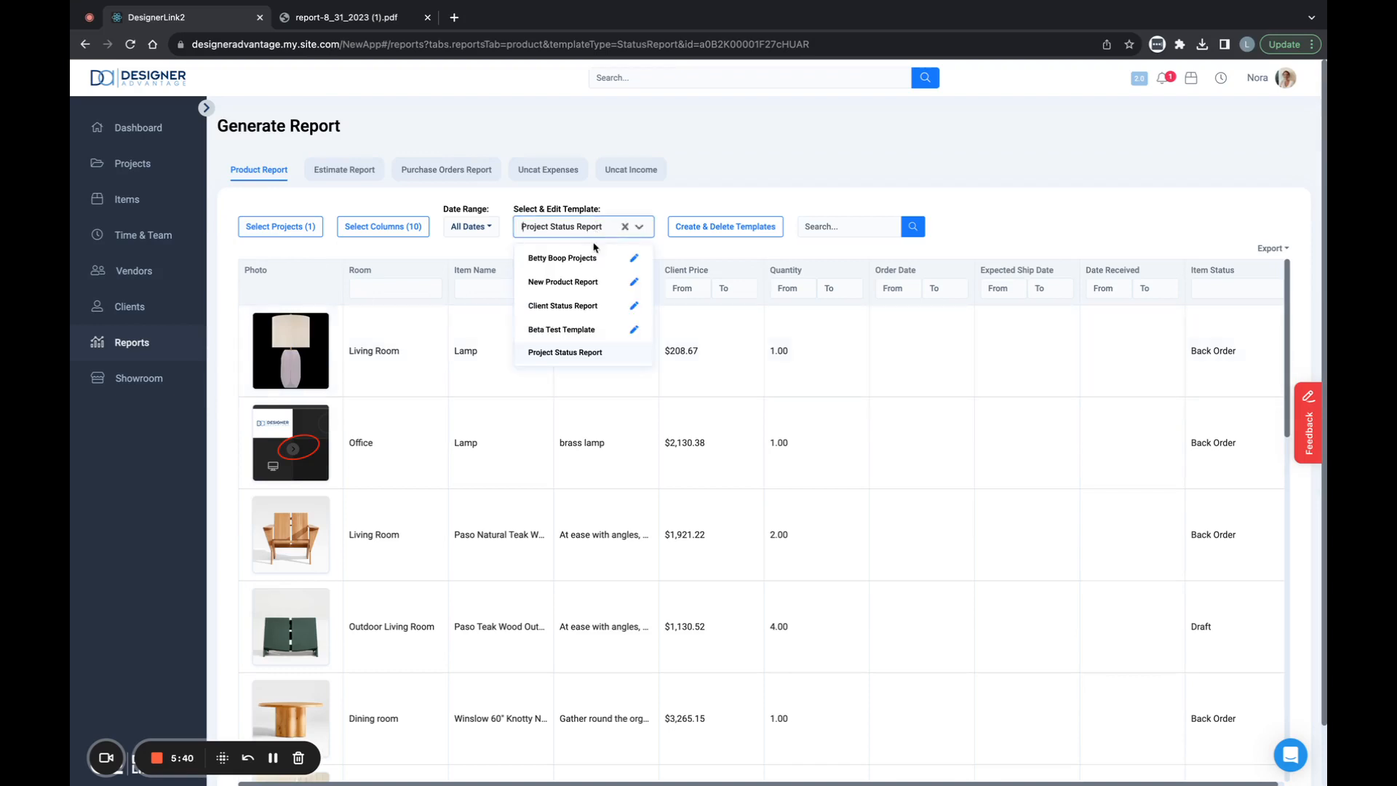
click(580, 313)
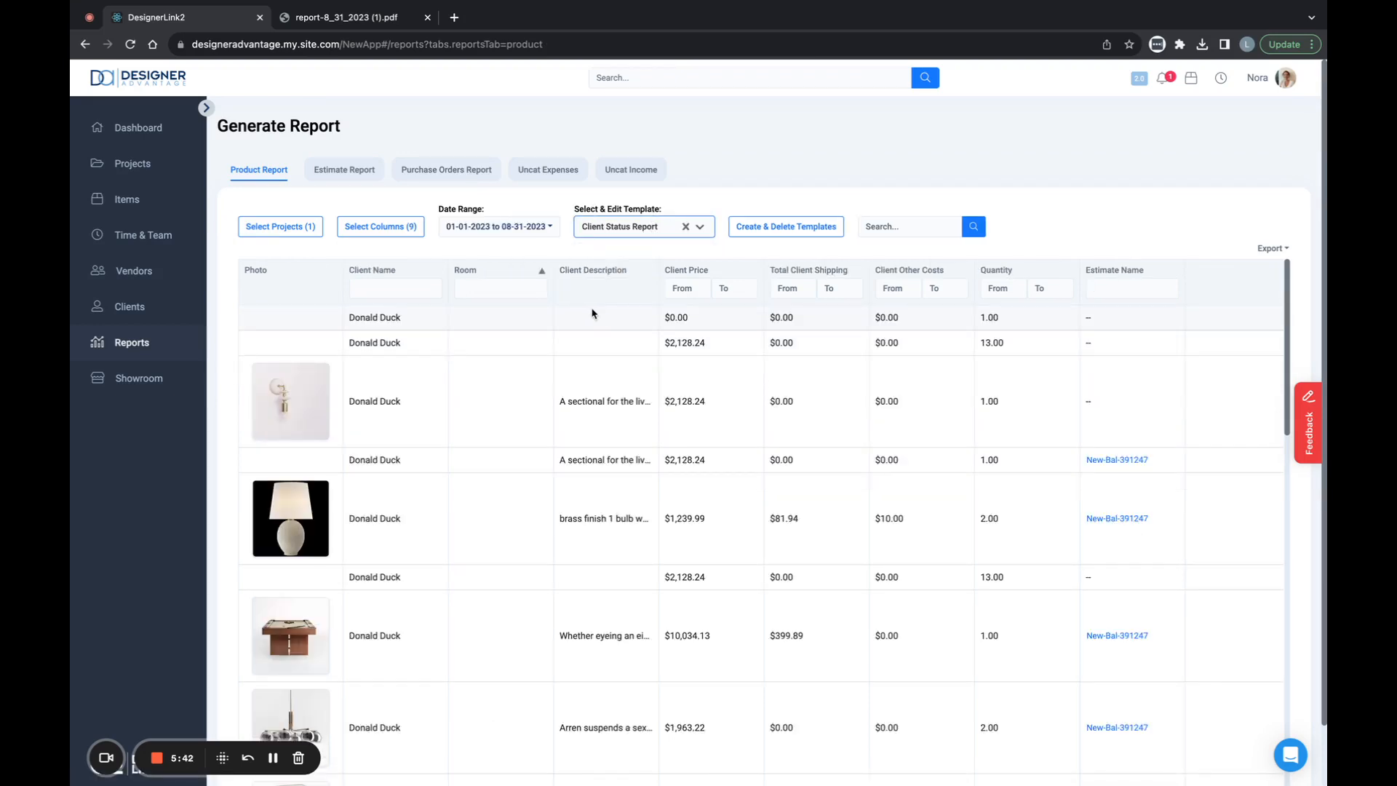